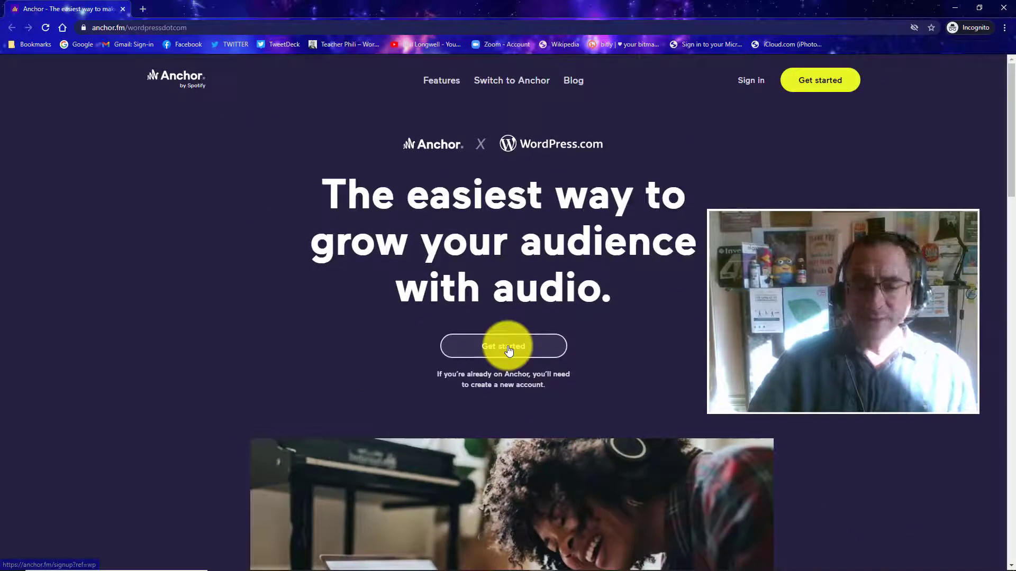
Begin signing up for an Anchor account from the WordPress.com partnership page.
{"action": "left_click", "coordinate": [509, 351]}
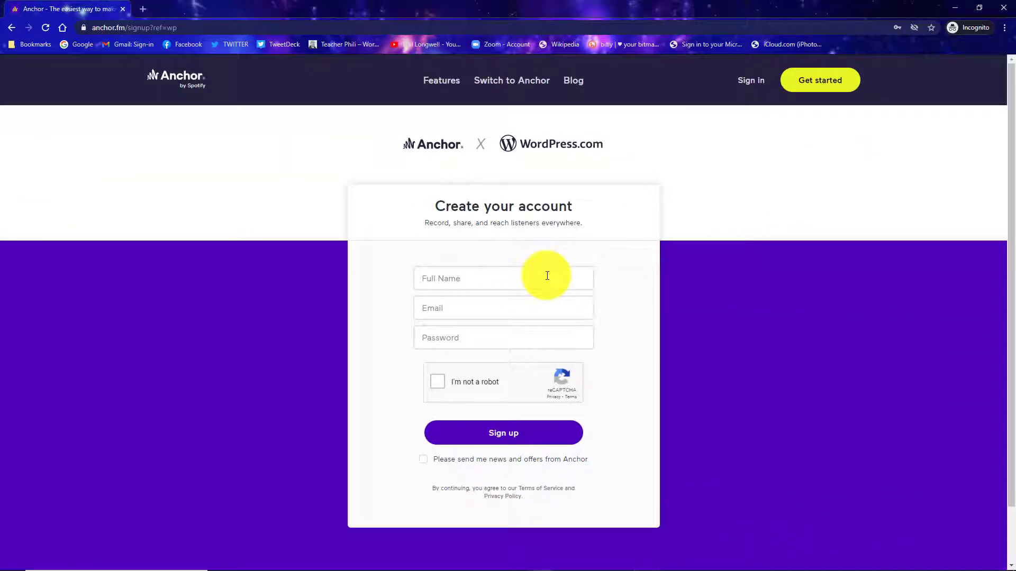
Create the Anchor account with a full name, e-mail and password, passing the reCAPTCHA.
{"action": "left_click", "coordinate": [547, 276]}
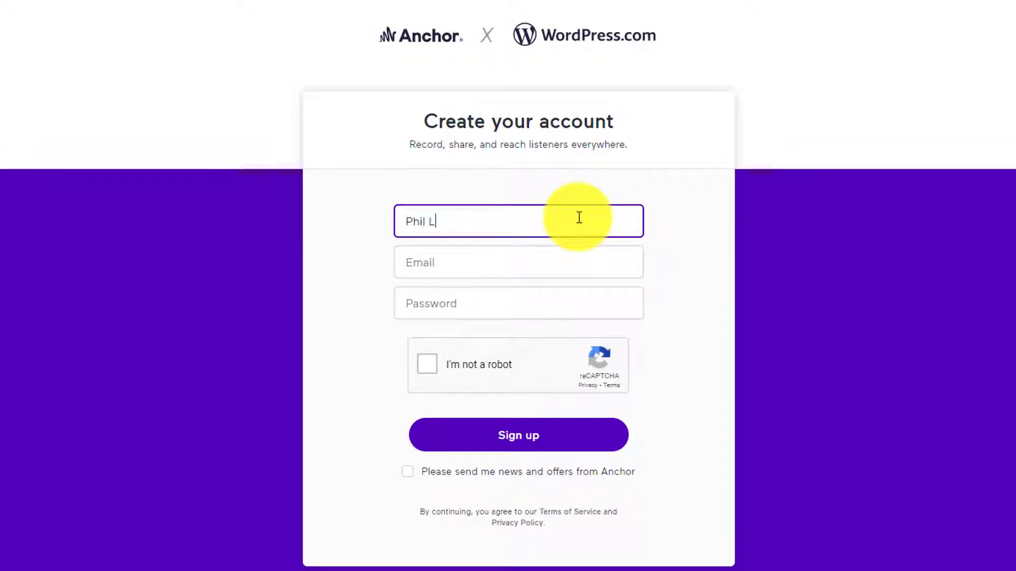
{"action": "left_click", "coordinate": [569, 264]}
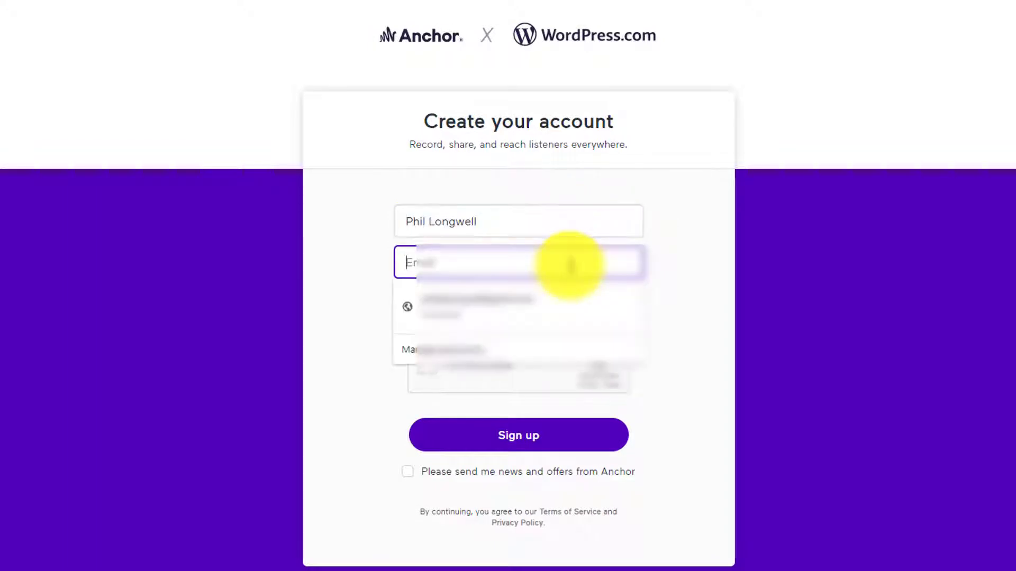
{"action": "type", "text": "ph"}
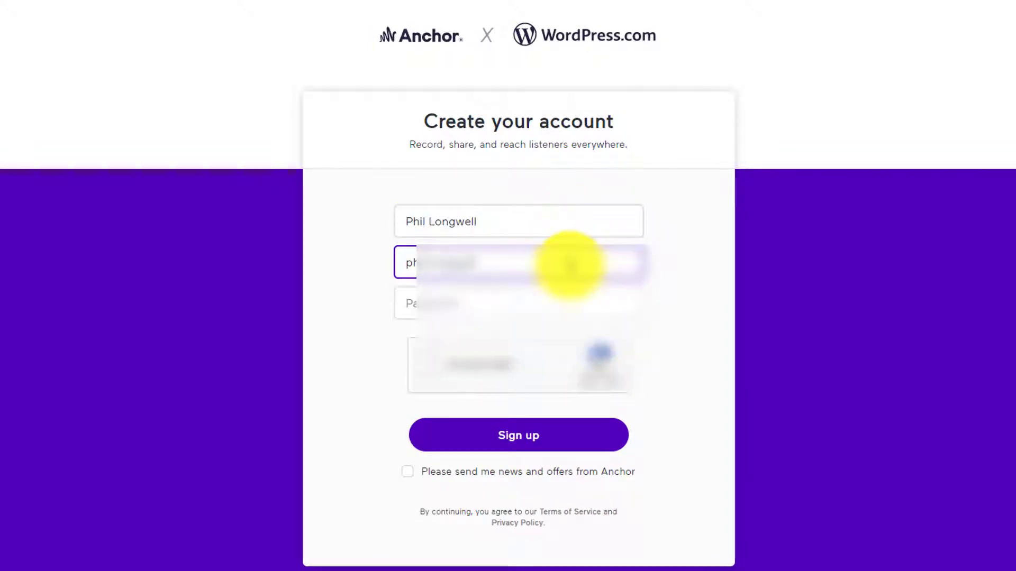
{"action": "type", "text": "illon..."}
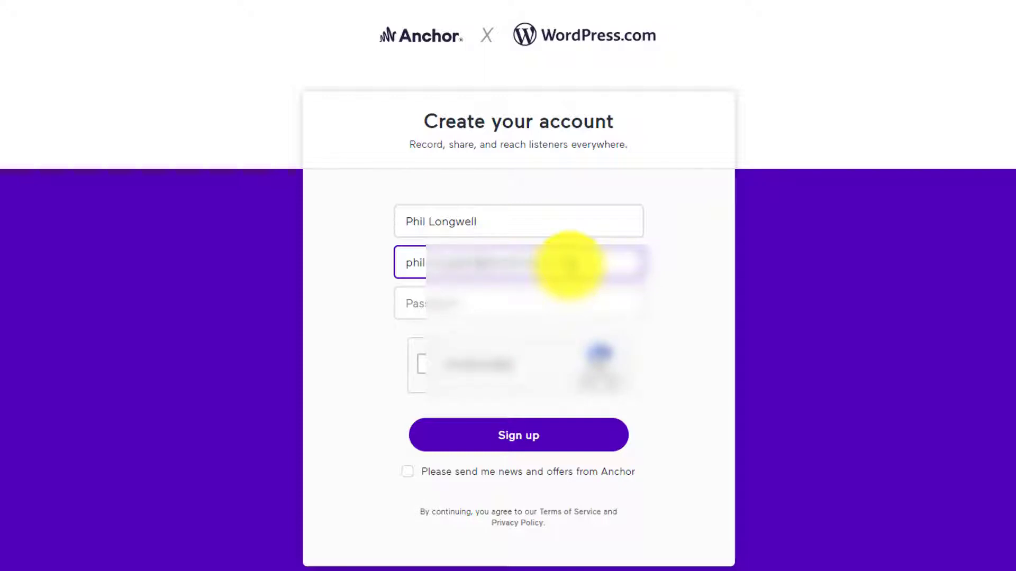
{"action": "left_click", "coordinate": [571, 303]}
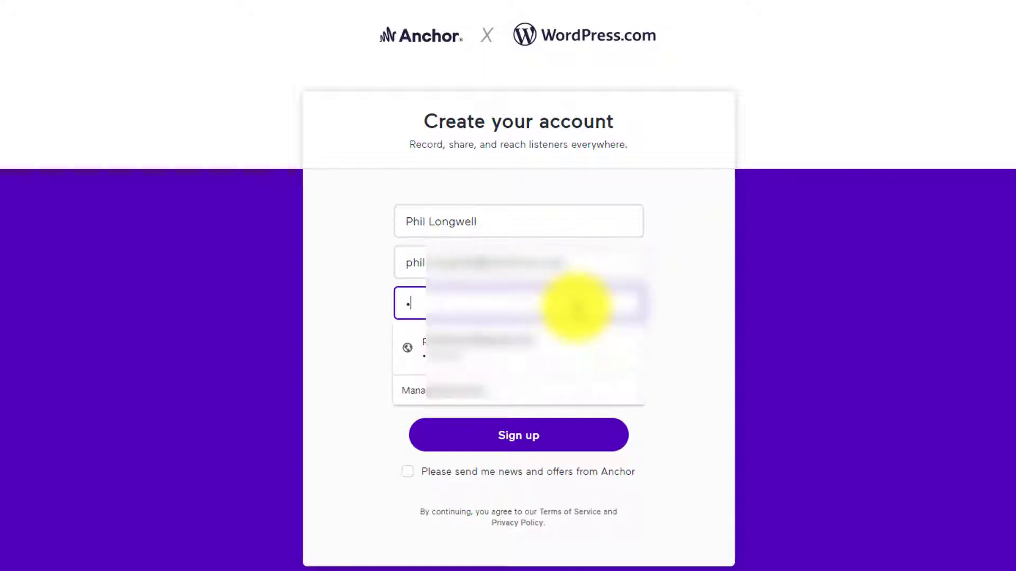
{"action": "type", "text": "*****"}
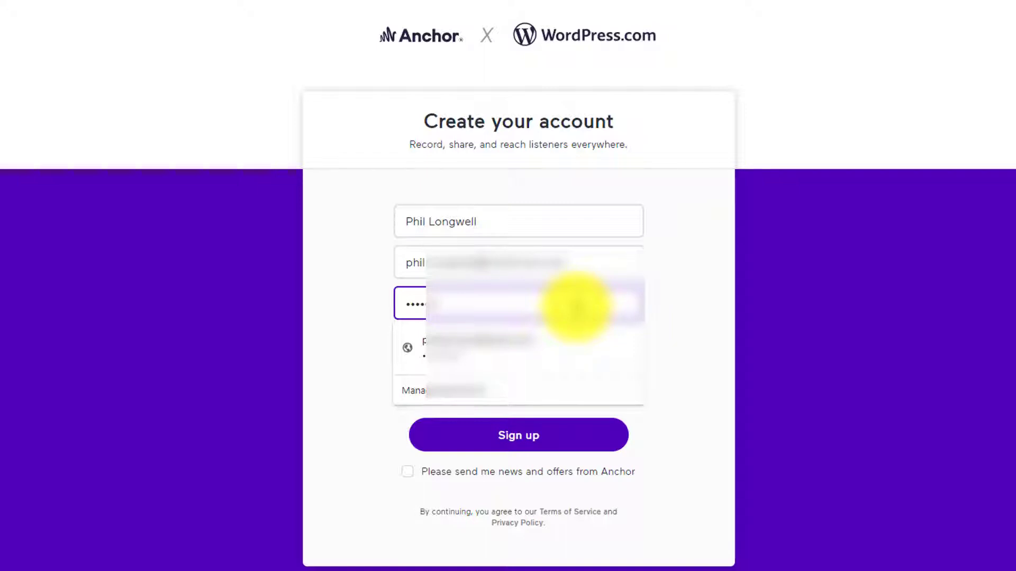
{"action": "left_click", "coordinate": [426, 365]}
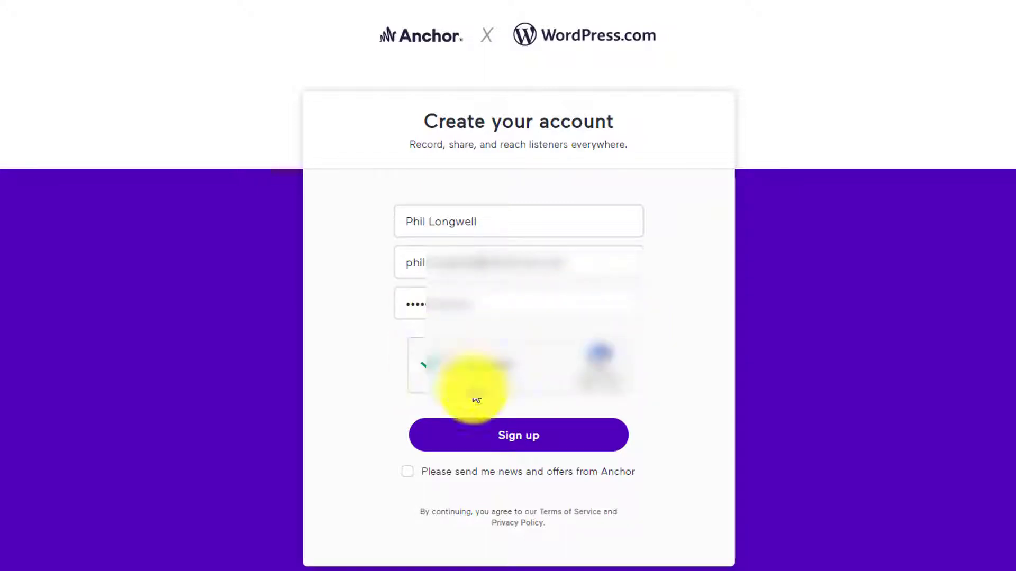
{"action": "left_click", "coordinate": [531, 448]}
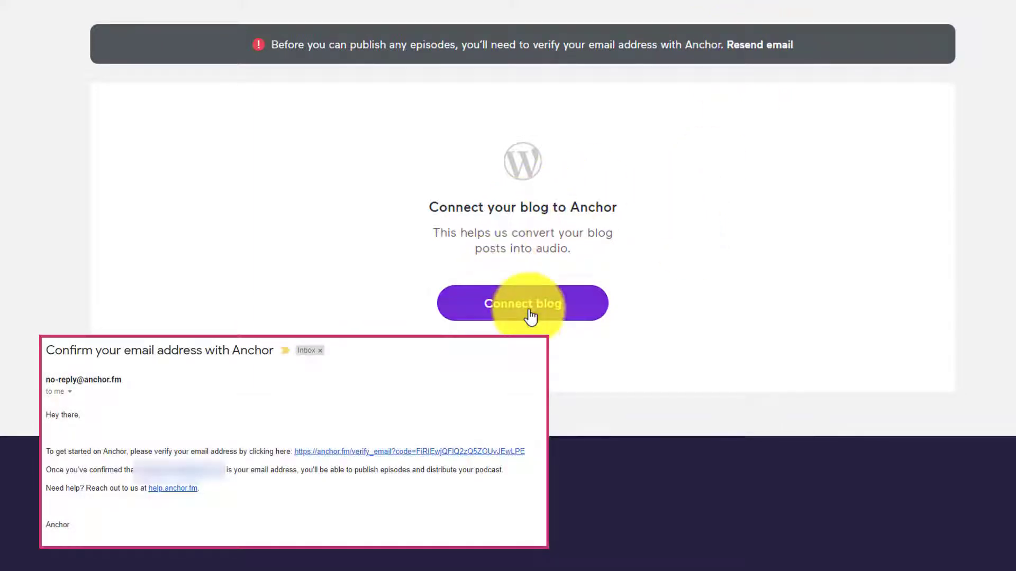
Connect the blog by logging in with the saved WordPress.com account and password.
{"action": "left_click", "coordinate": [531, 316]}
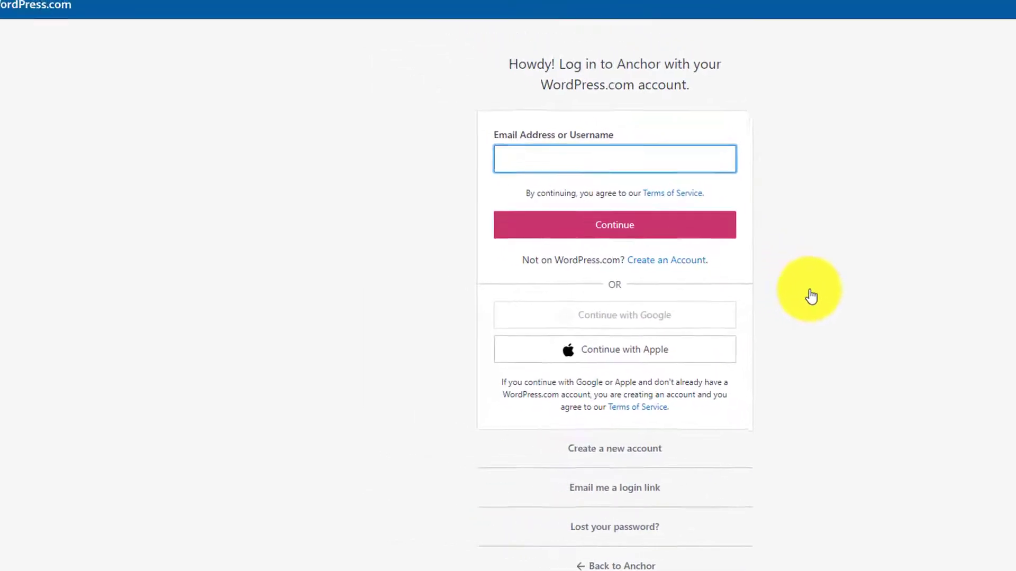
{"action": "left_click", "coordinate": [843, 316]}
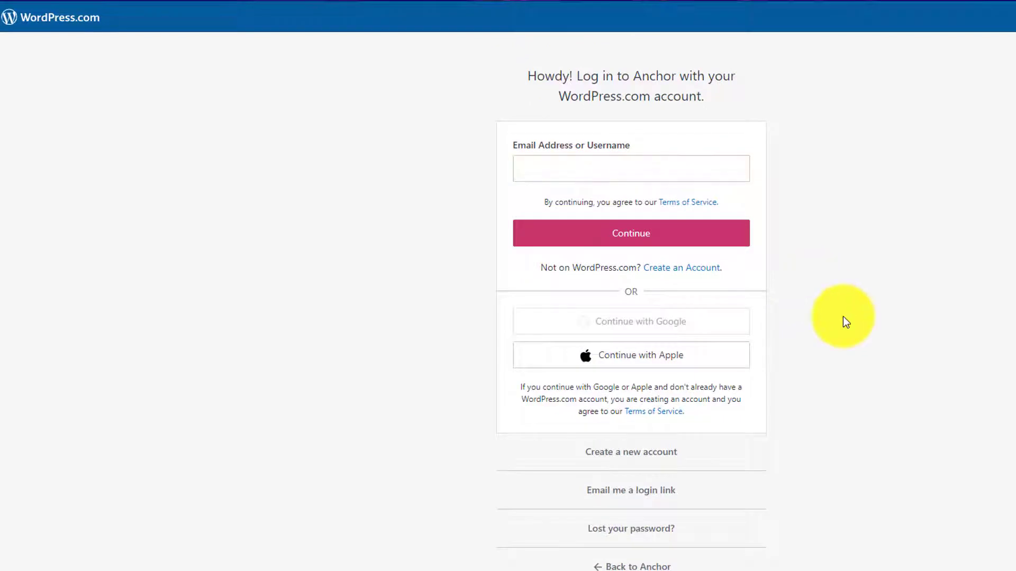
{"action": "left_click", "coordinate": [610, 171]}
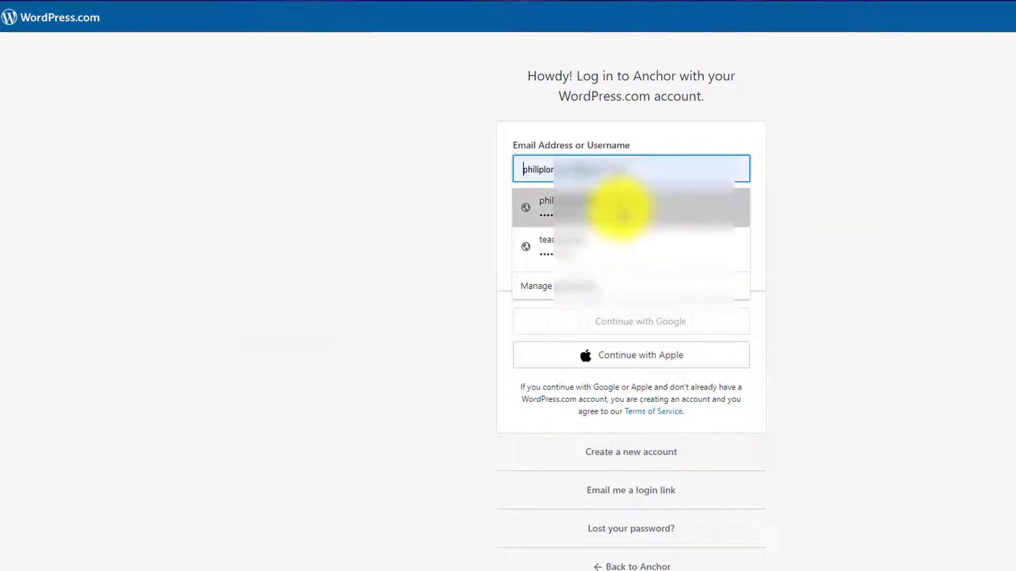
{"action": "left_click", "coordinate": [623, 207]}
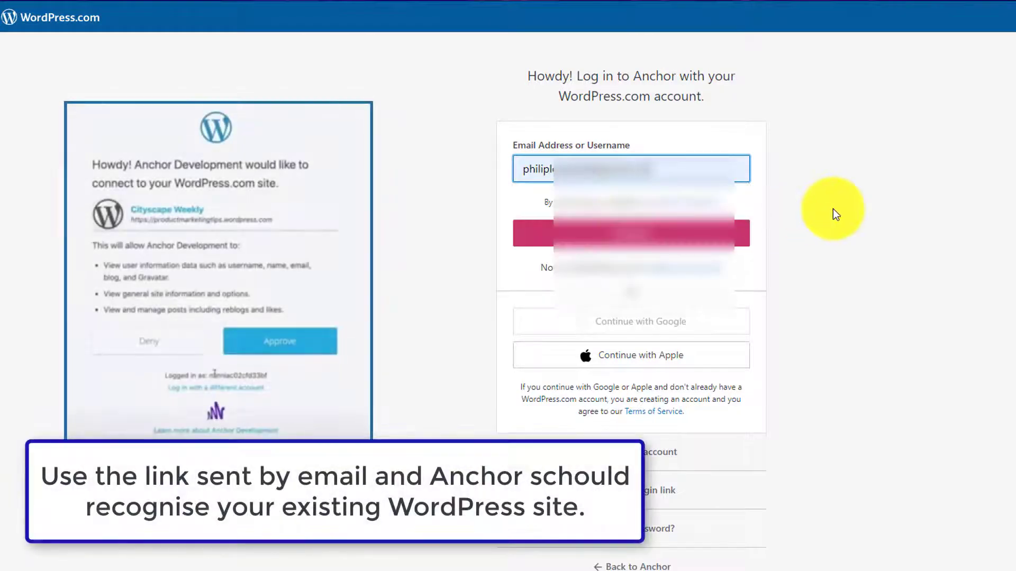
{"action": "left_click", "coordinate": [614, 238]}
{"action": "left_click", "coordinate": [820, 288]}
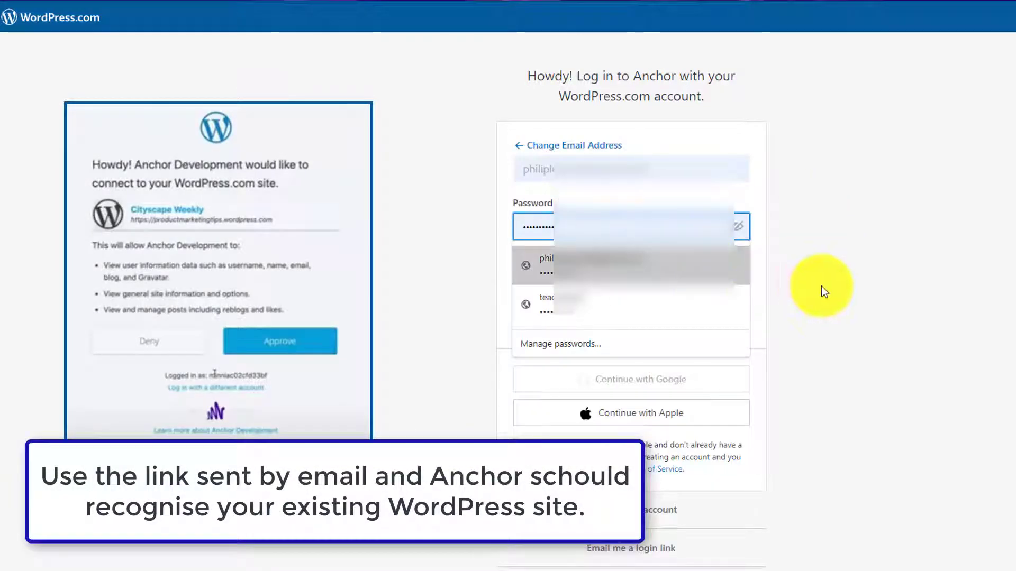
{"action": "left_click", "coordinate": [640, 292]}
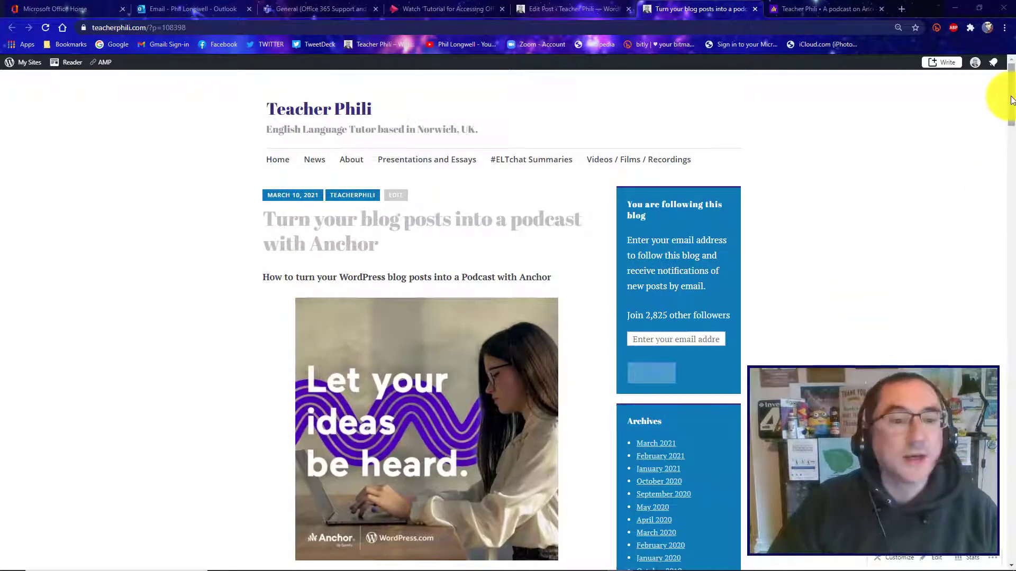
Review the published post top to bottom, then switch to its Edit Post tab.
{"action": "left_click_drag", "start_coordinate": [1011, 101], "coordinate": [1010, 295]}
{"action": "left_click", "coordinate": [1011, 295]}
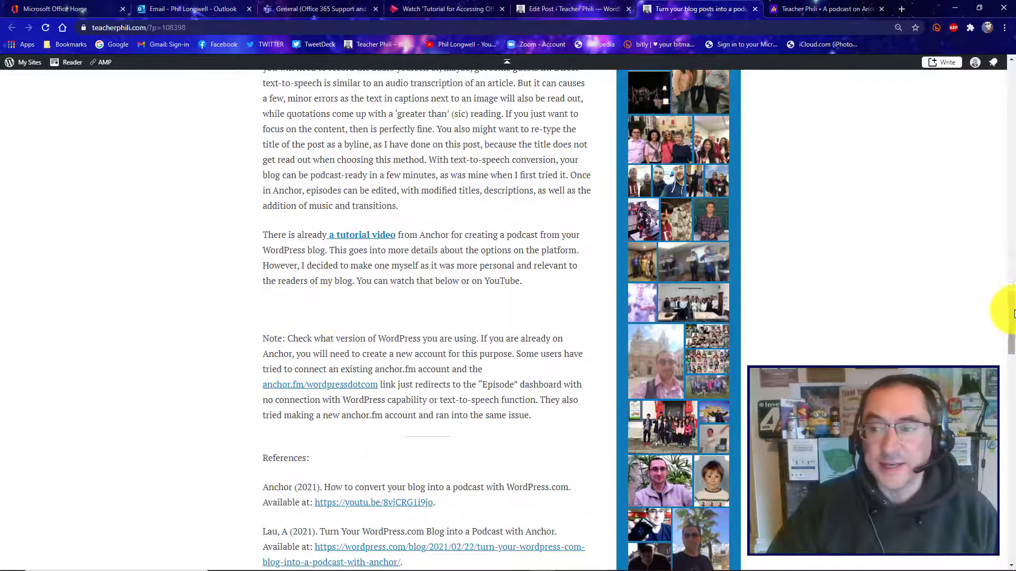
{"action": "left_click_drag", "start_coordinate": [1011, 297], "coordinate": [1011, 62]}
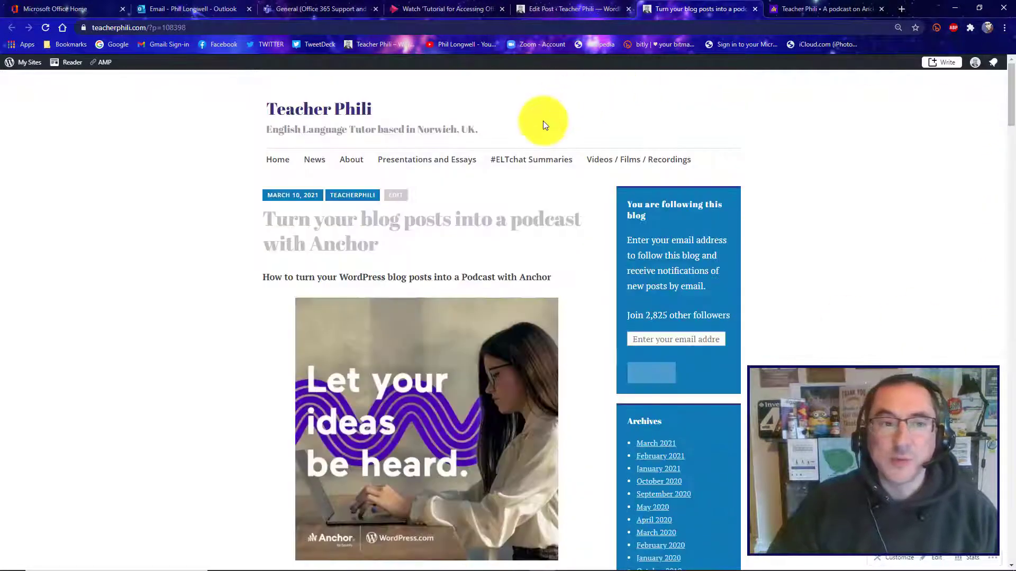
{"action": "left_click", "coordinate": [555, 13]}
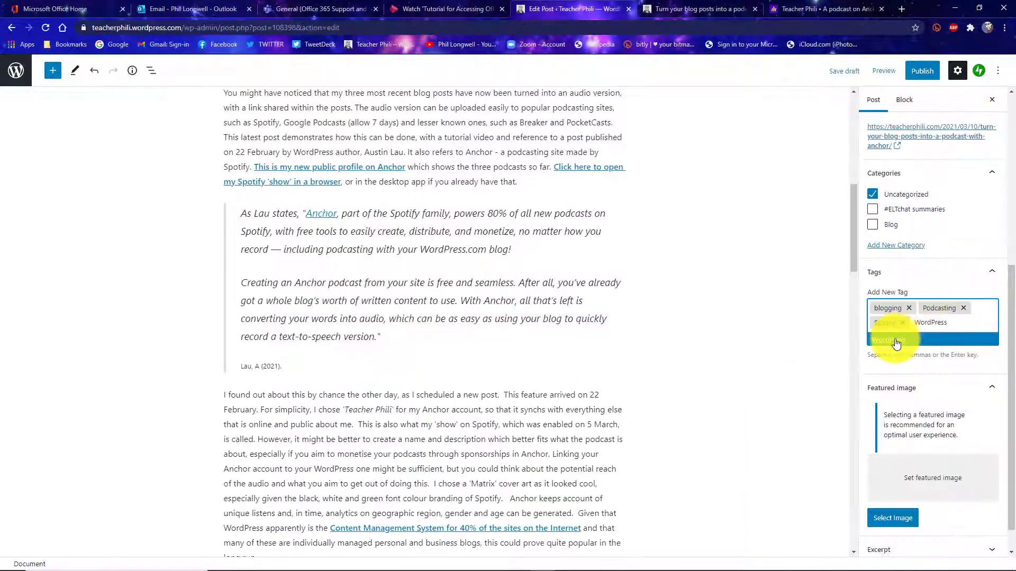
Add the WordPress tag and move the post from Uncategorized to the Blog category.
{"action": "left_click", "coordinate": [896, 343]}
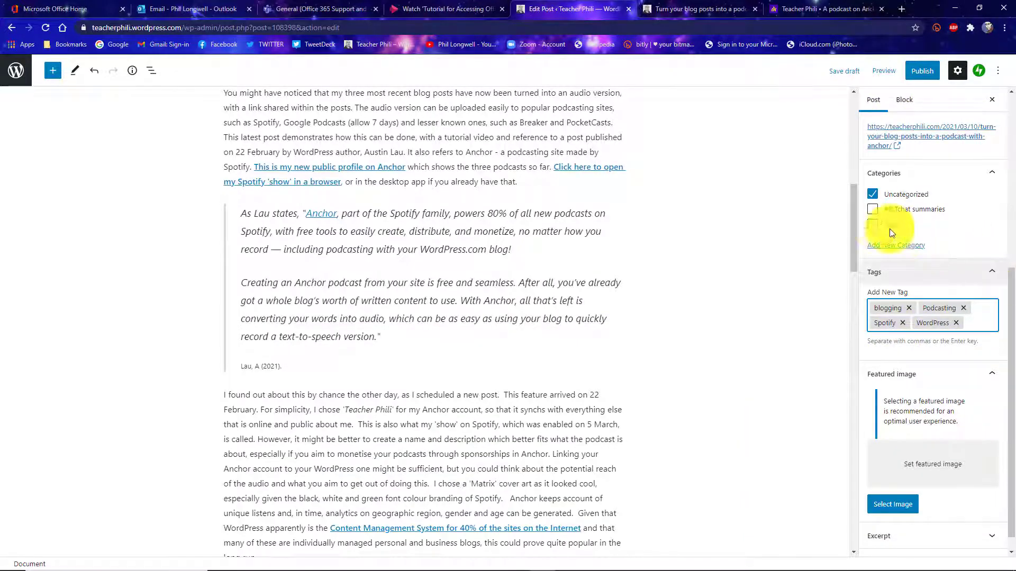
{"action": "left_click", "coordinate": [872, 224]}
{"action": "left_click", "coordinate": [872, 194]}
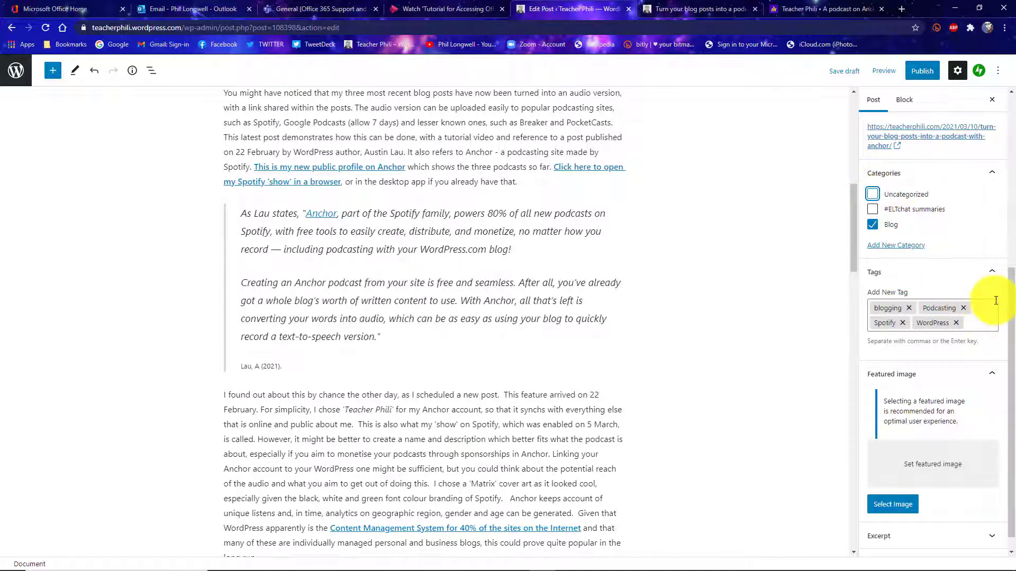
Set the Teacher Phili image from the Media Library as the featured image.
{"action": "left_click", "coordinate": [995, 300]}
{"action": "left_click", "coordinate": [894, 504]}
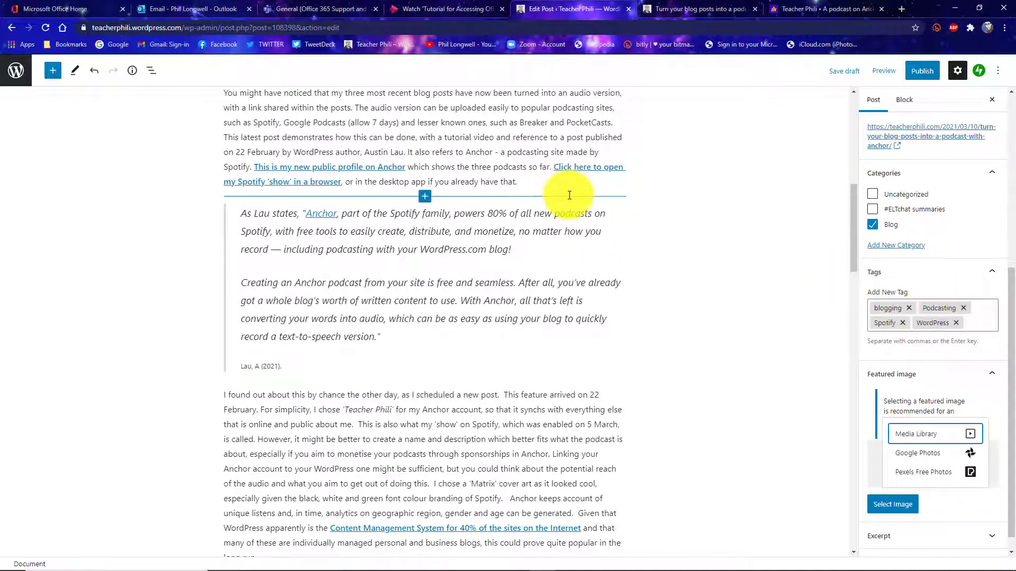
{"action": "left_click", "coordinate": [919, 433]}
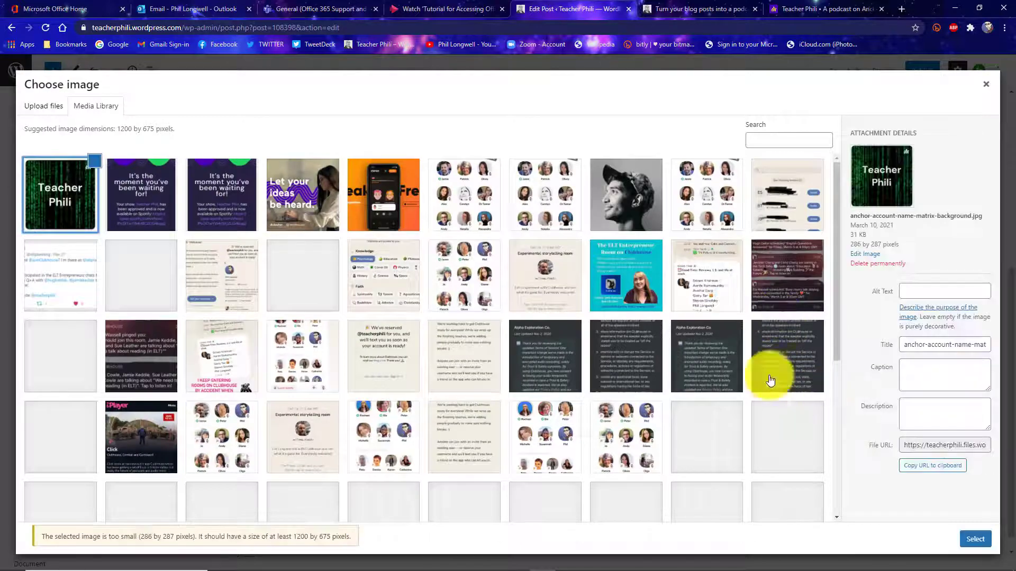
{"action": "left_click", "coordinate": [976, 538]}
{"action": "scroll", "coordinate": [984, 238], "scroll_direction": "up", "scroll_amount": 10}
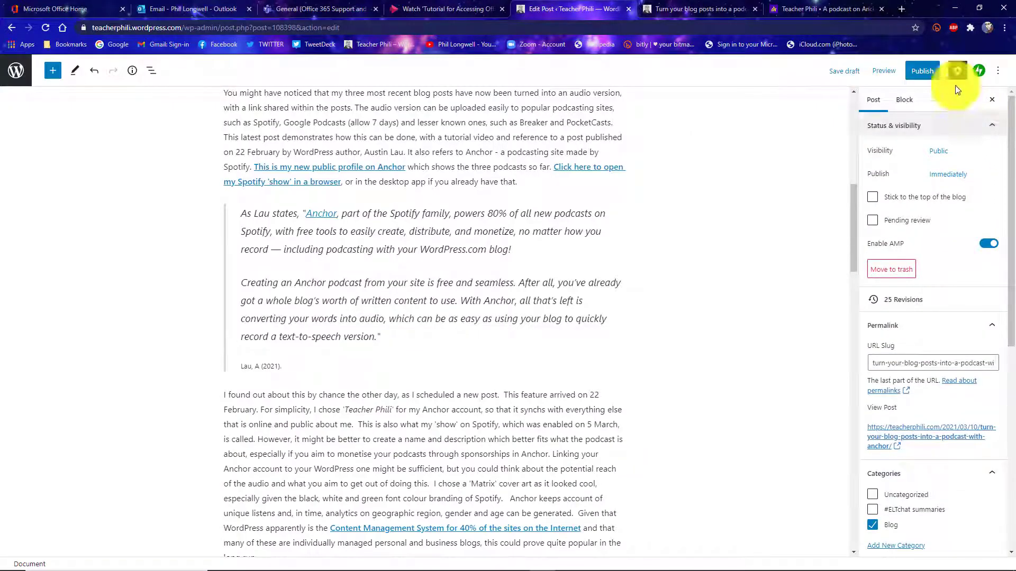
Publish the post and start a podcast episode from it via Convert to audio.
{"action": "left_click", "coordinate": [923, 71]}
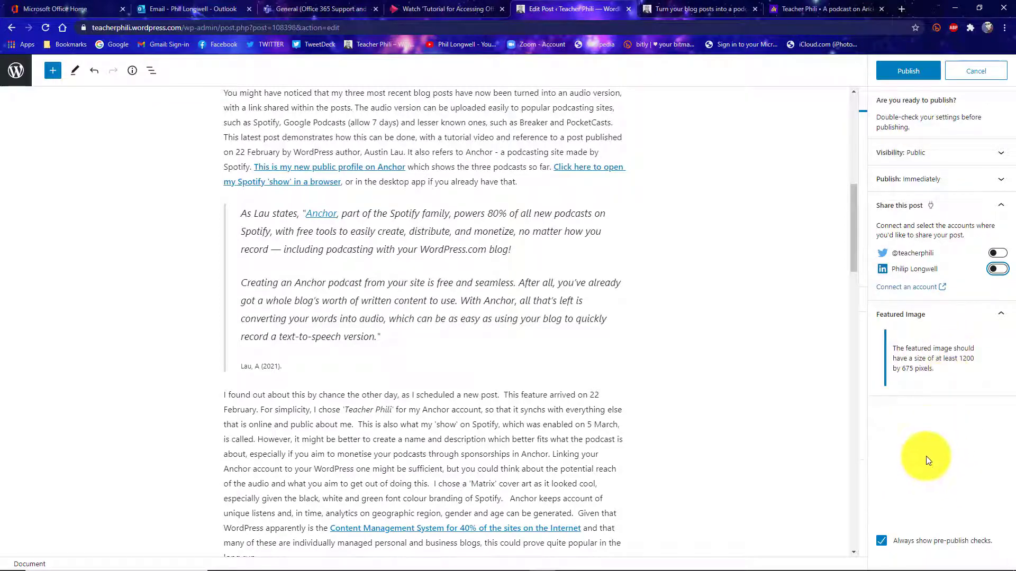
{"action": "left_click", "coordinate": [999, 315]}
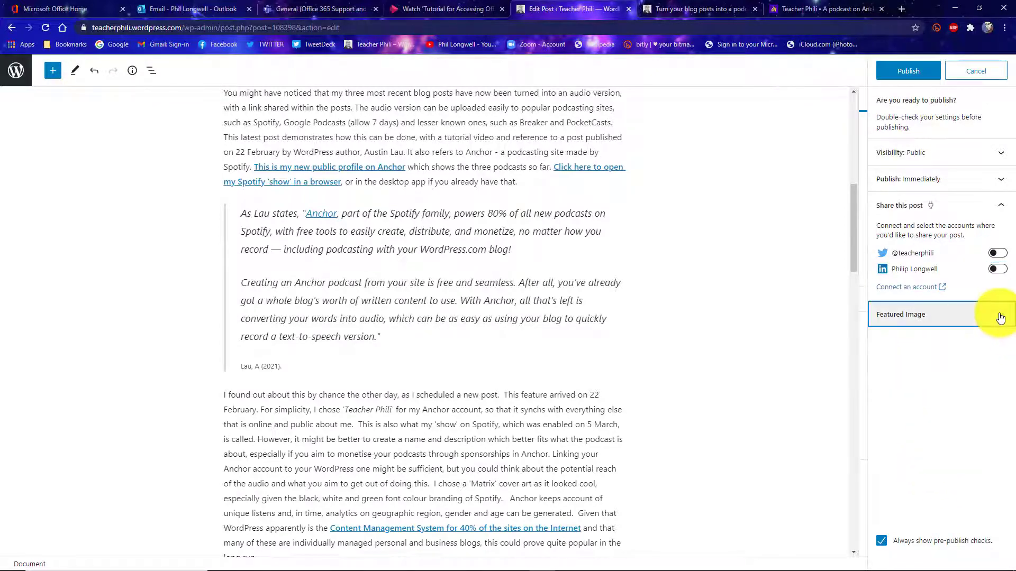
{"action": "left_click", "coordinate": [913, 75]}
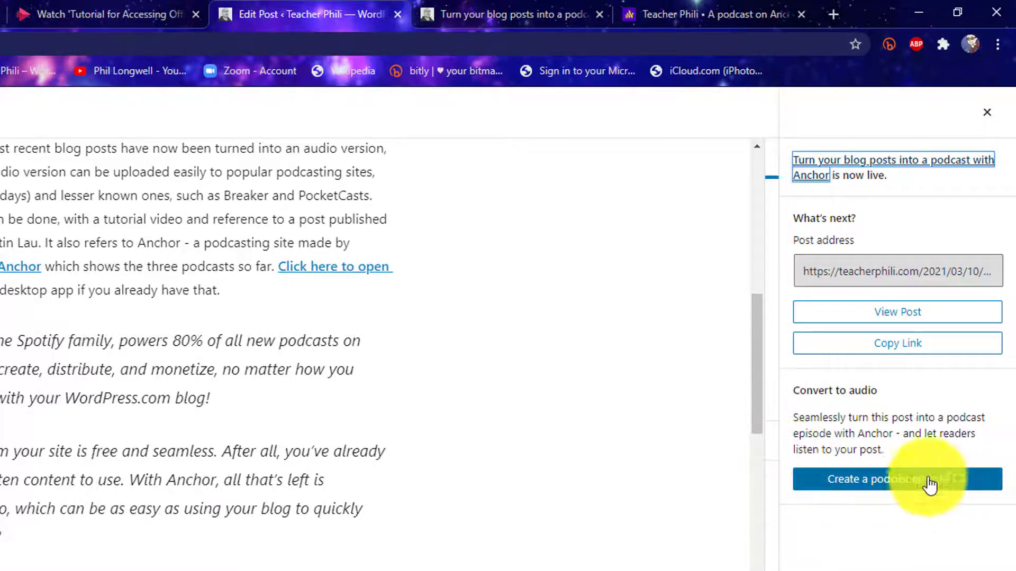
{"action": "left_click", "coordinate": [900, 482]}
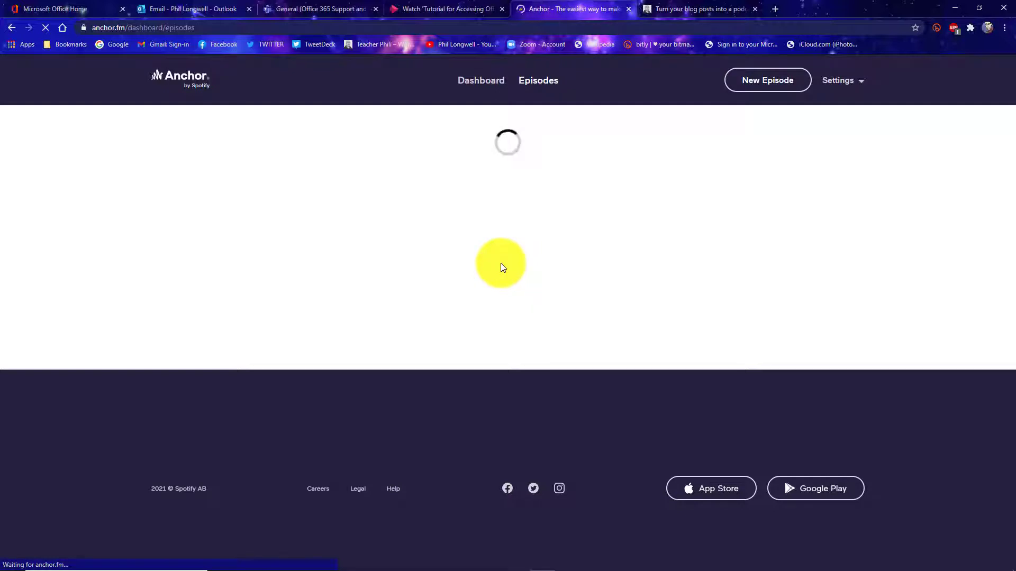
Import the new blog post and start converting it to audio automatically.
{"action": "mouse_move", "coordinate": [558, 570]}
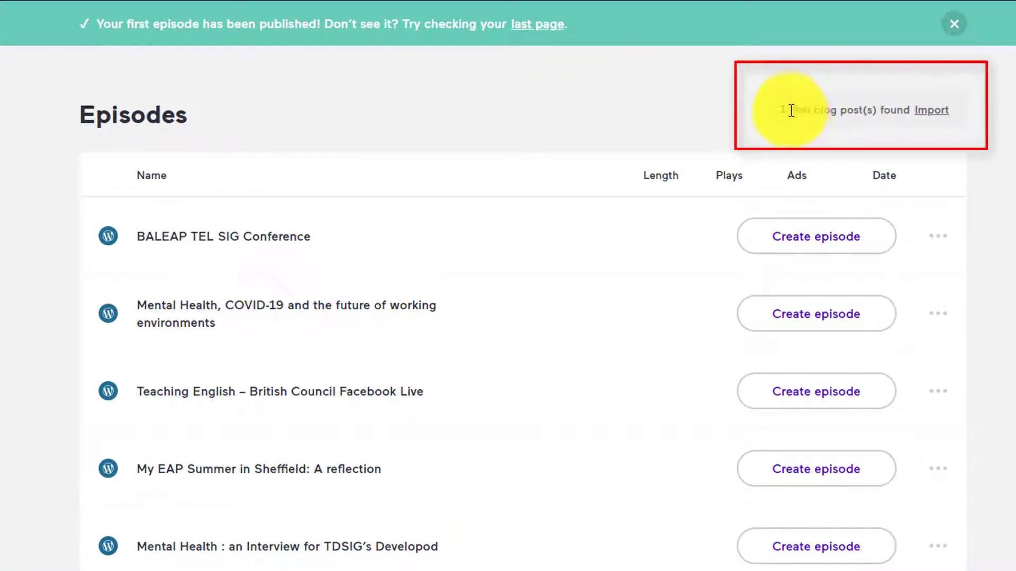
{"action": "left_click", "coordinate": [939, 112]}
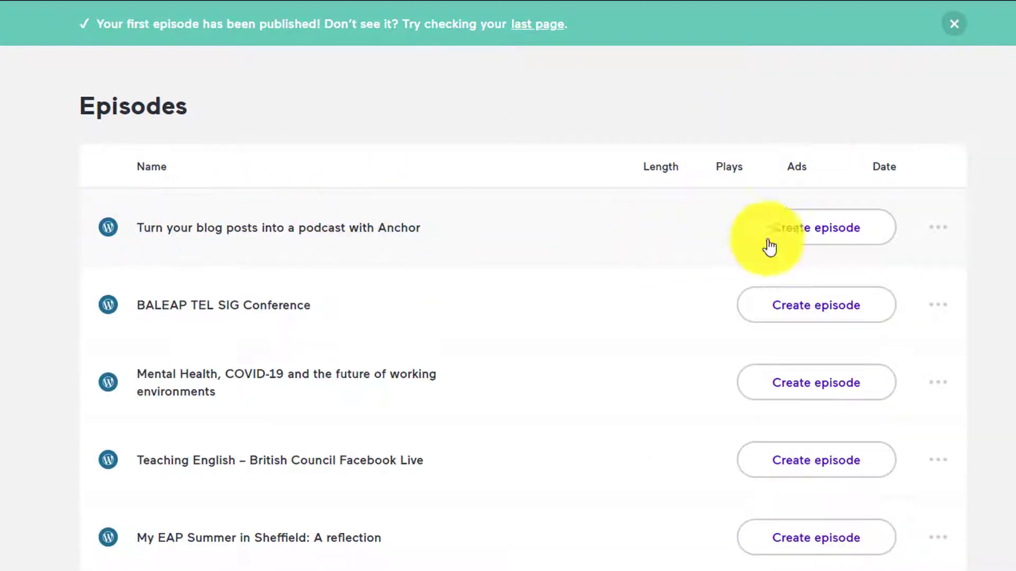
{"action": "left_click", "coordinate": [811, 236]}
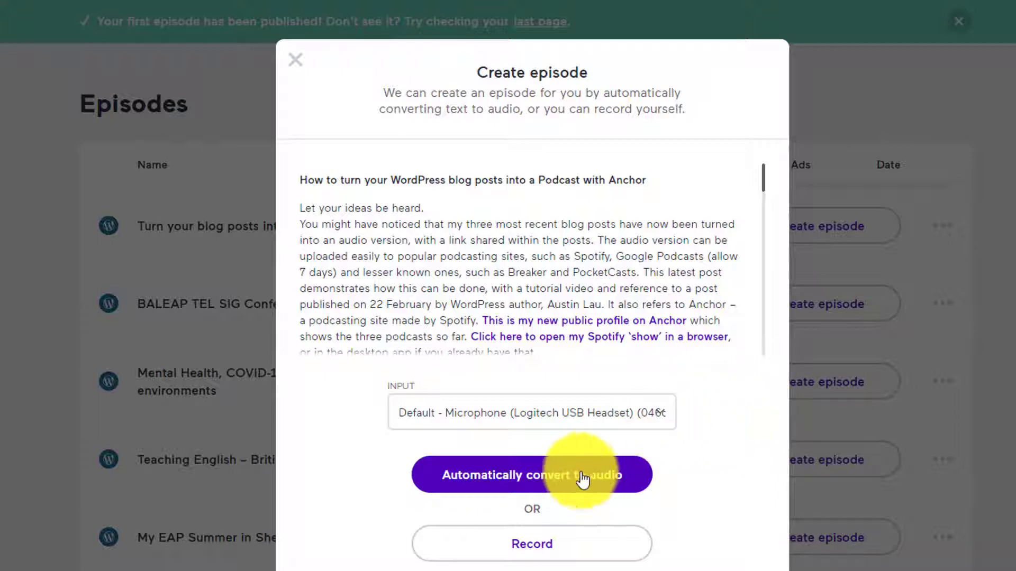
{"action": "left_click", "coordinate": [539, 550]}
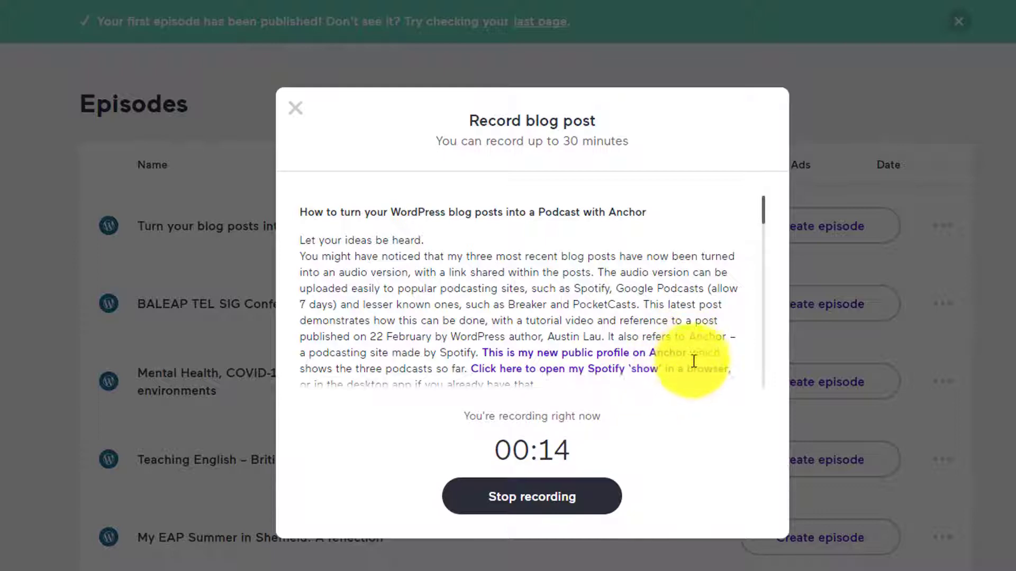
Stop and preview the test recording, then discard it with Cancel recording.
{"action": "left_click", "coordinate": [528, 498]}
{"action": "left_click", "coordinate": [332, 433]}
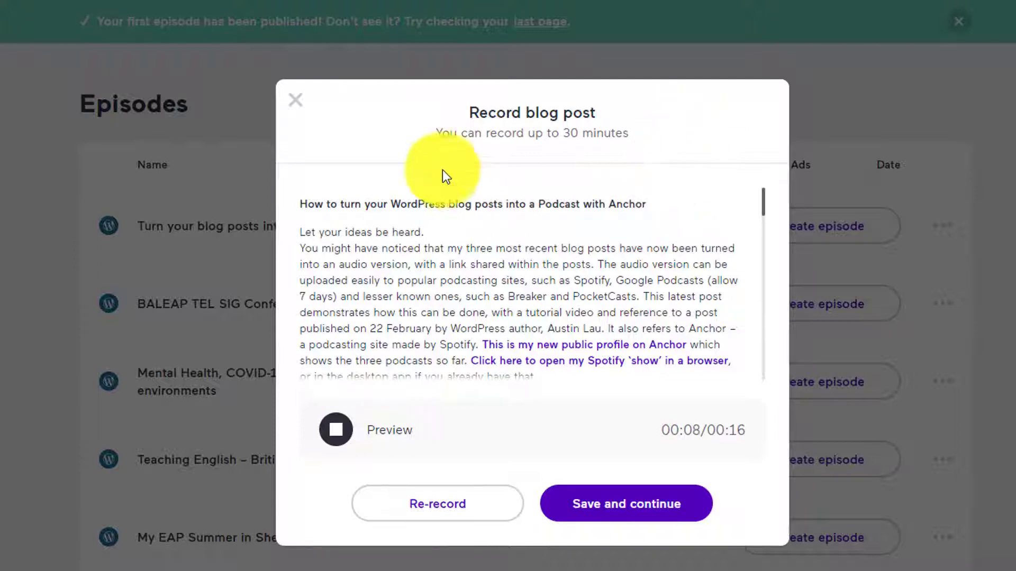
{"action": "left_click", "coordinate": [295, 103]}
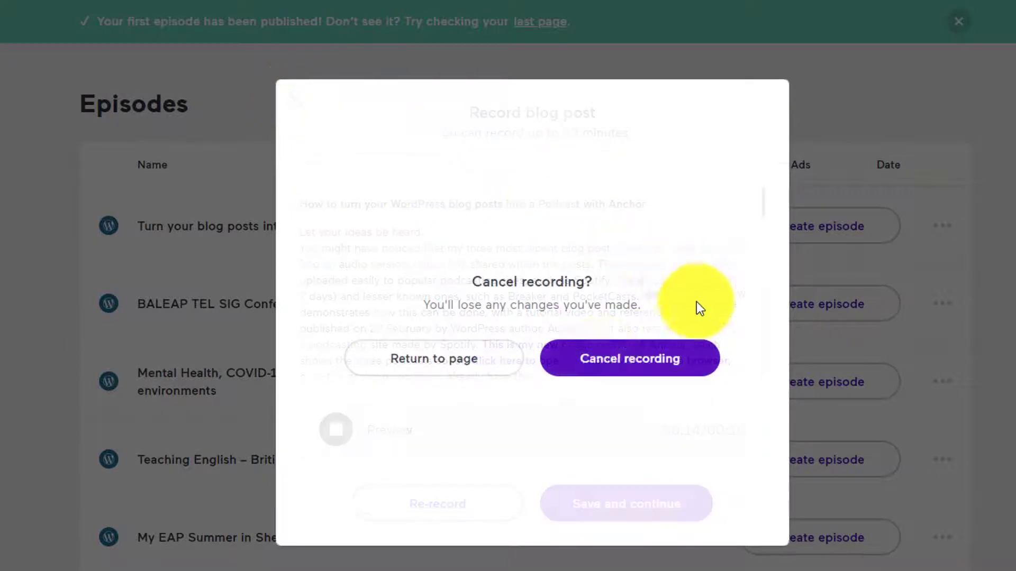
{"action": "left_click", "coordinate": [470, 358]}
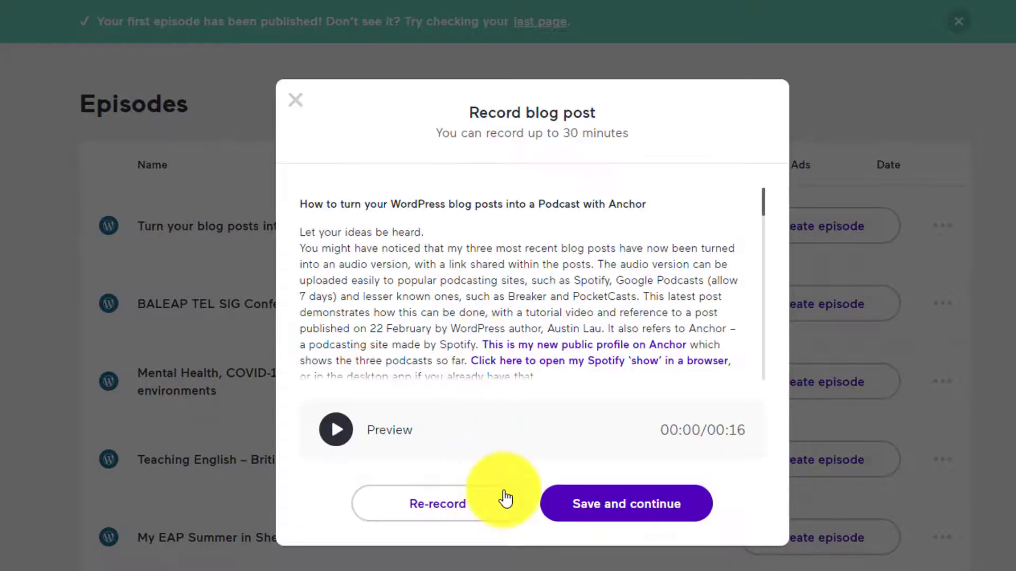
{"action": "left_click", "coordinate": [293, 106]}
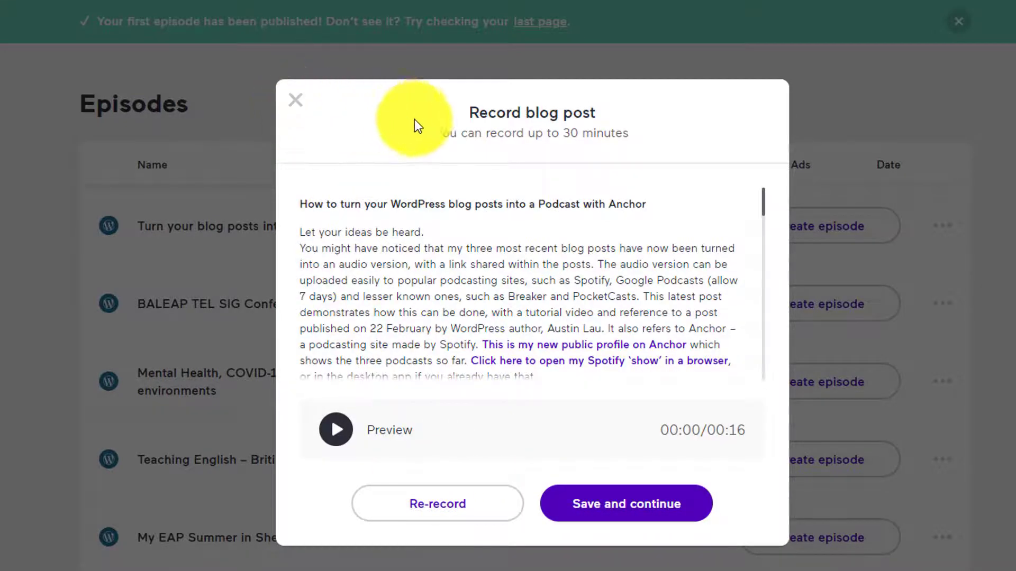
{"action": "left_click", "coordinate": [606, 365]}
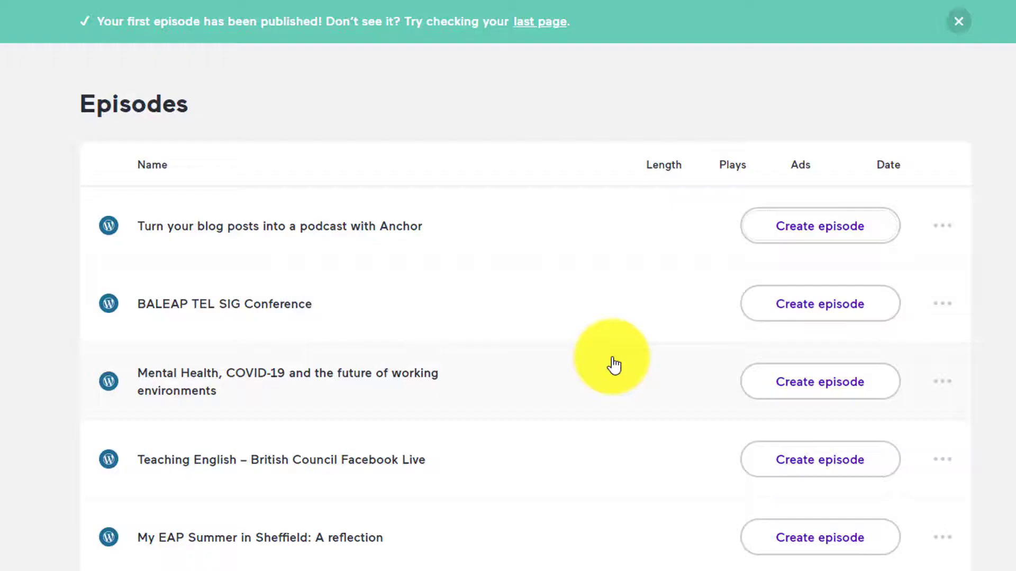
Auto-convert the first blog post to audio, sampling Remy and choosing the Cassidy voice.
{"action": "left_click", "coordinate": [850, 221]}
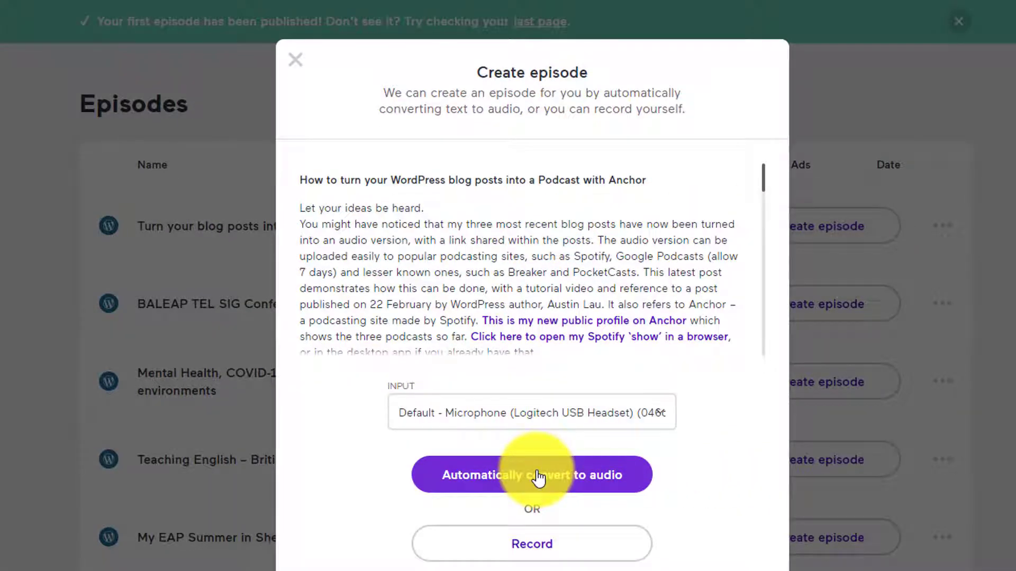
{"action": "left_click", "coordinate": [538, 476]}
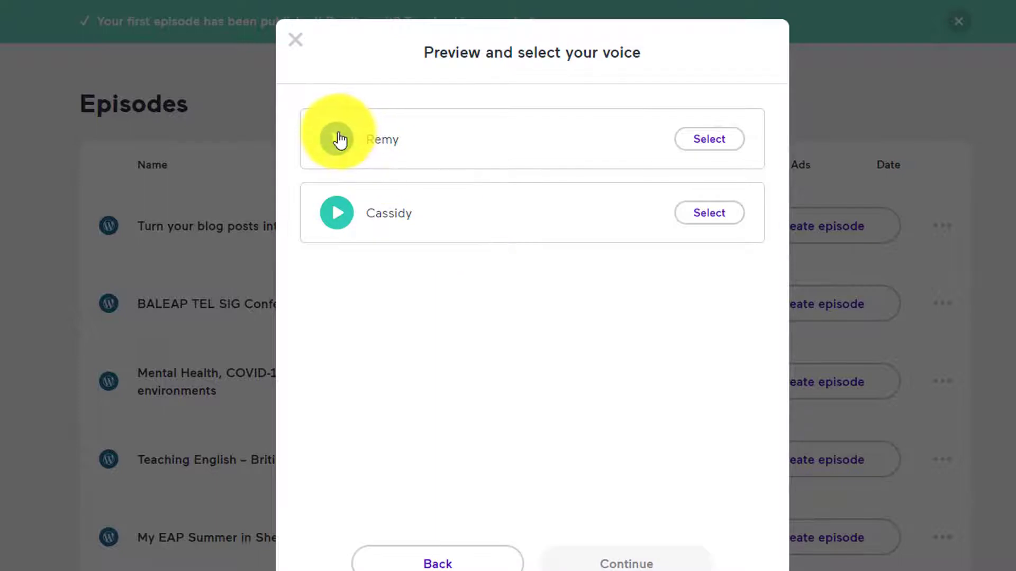
{"action": "left_click", "coordinate": [339, 139]}
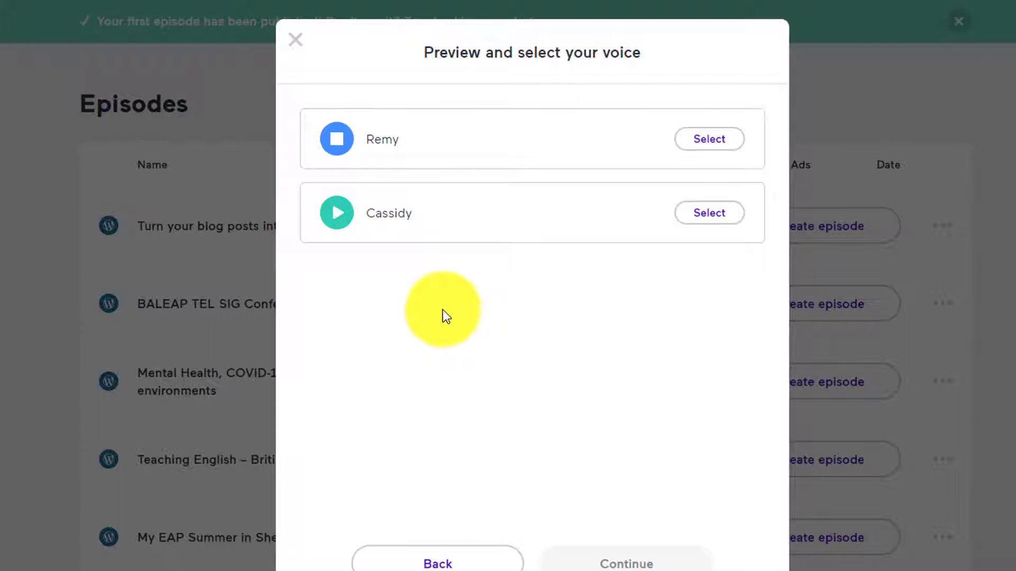
{"action": "left_click", "coordinate": [339, 214]}
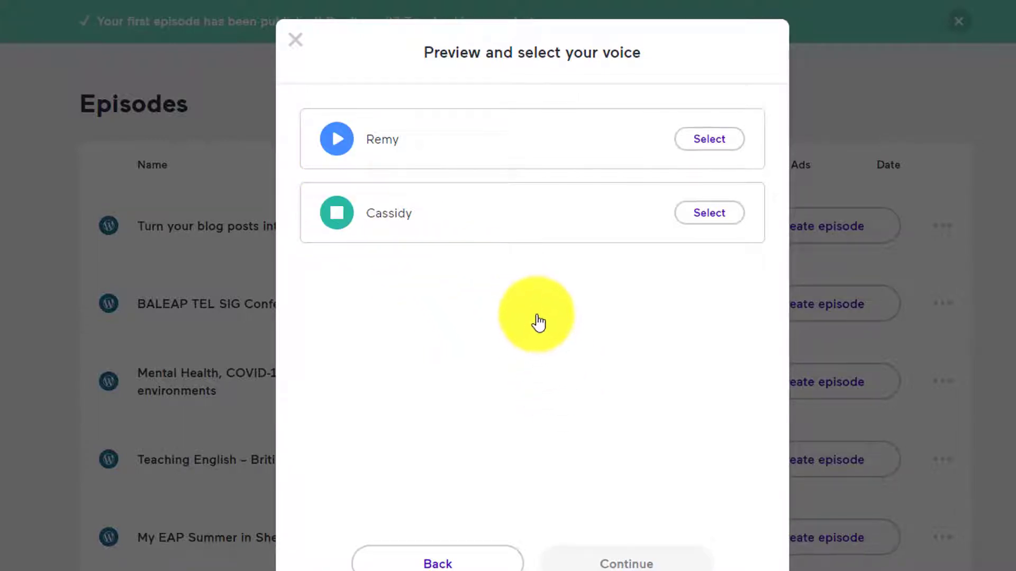
{"action": "left_click", "coordinate": [709, 213]}
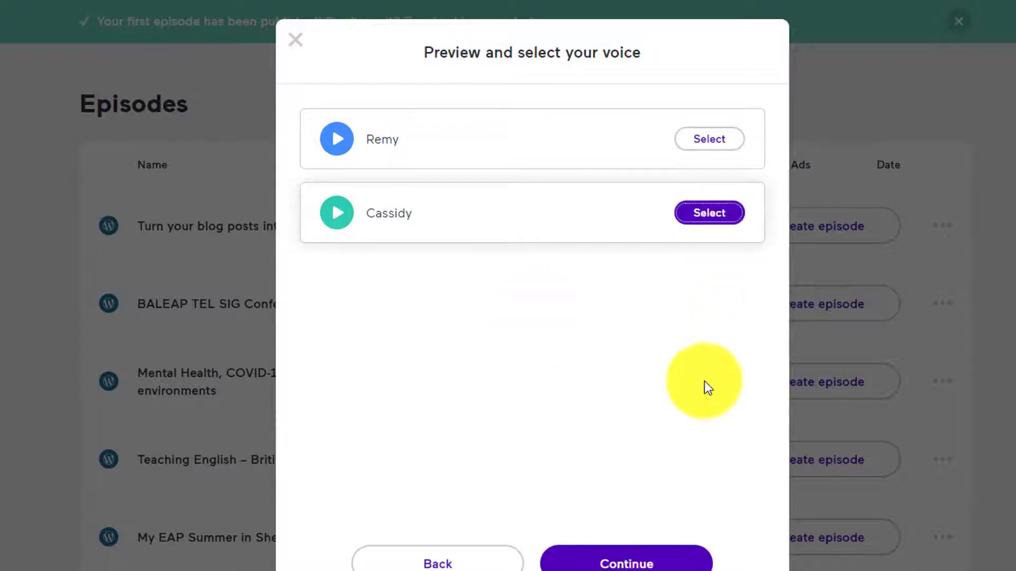
{"action": "left_click", "coordinate": [624, 559]}
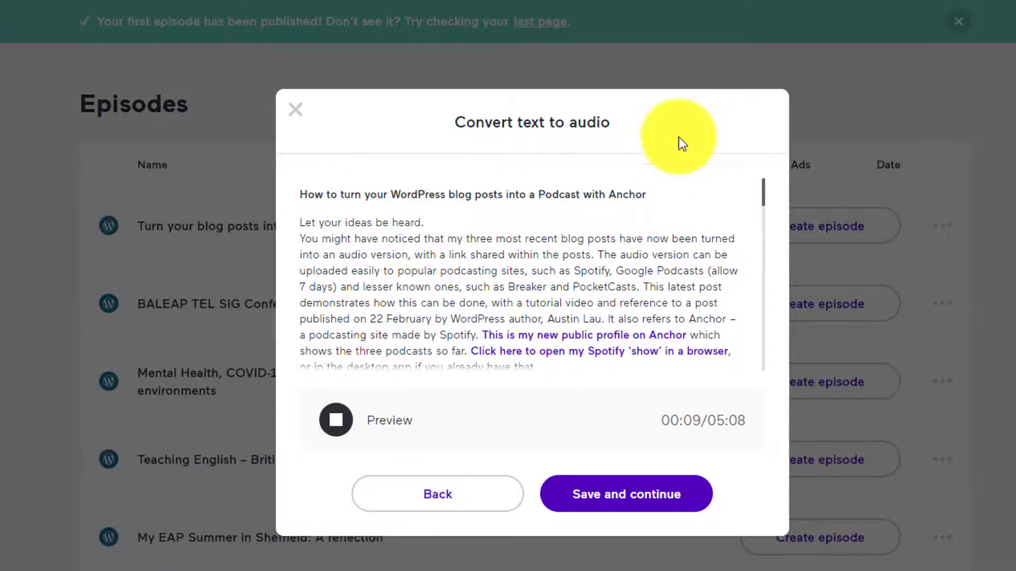
Stop the 05:08 preview and save the converted audio as an episode.
{"action": "left_click", "coordinate": [334, 421]}
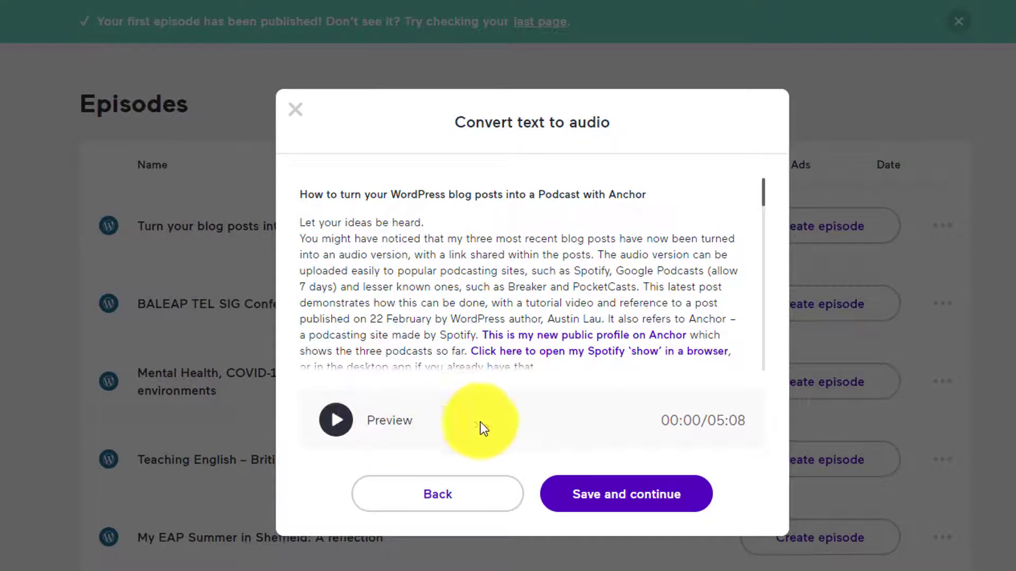
{"action": "left_click", "coordinate": [653, 499]}
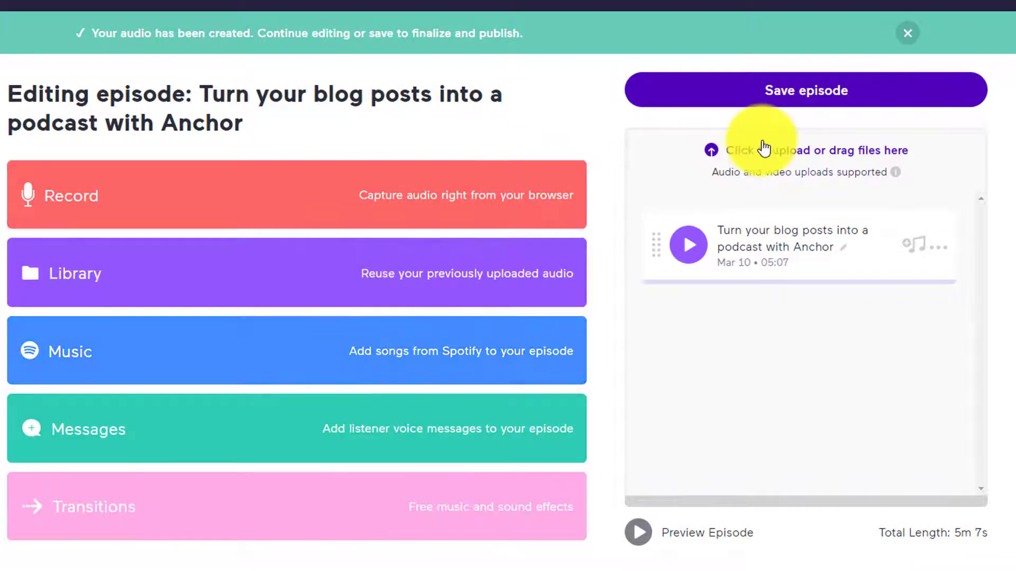
{"action": "left_click", "coordinate": [820, 89]}
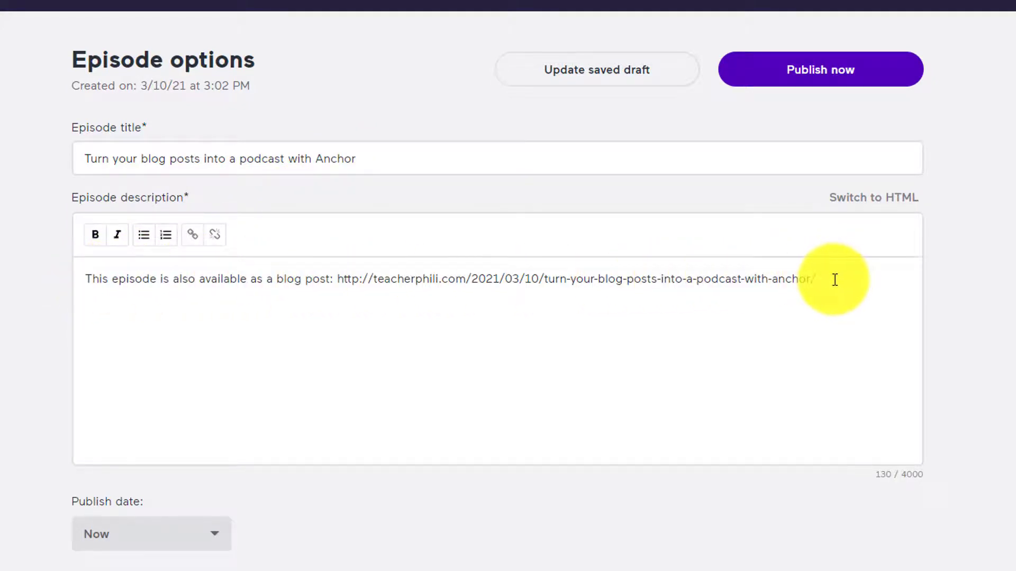
Publish the episode now, dismissing the Spotify-link prompt and sharing it to Facebook.
{"action": "left_click", "coordinate": [119, 536]}
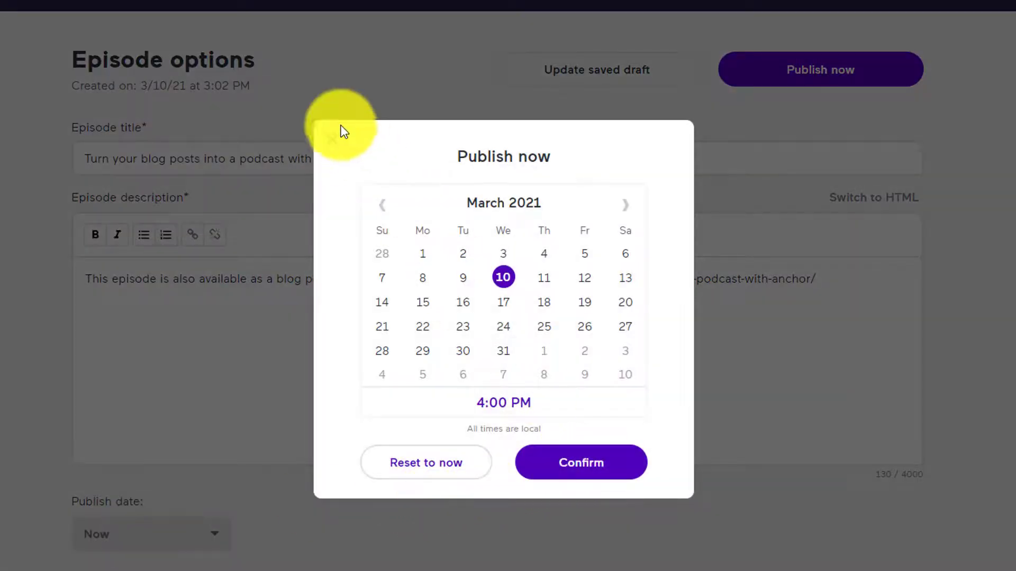
{"action": "left_click", "coordinate": [330, 140]}
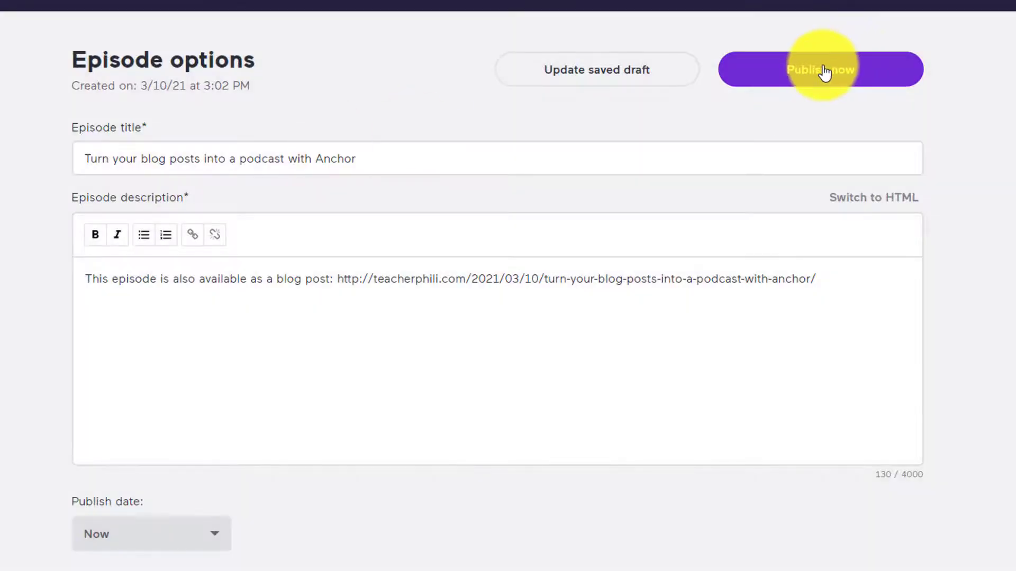
{"action": "left_click", "coordinate": [840, 67]}
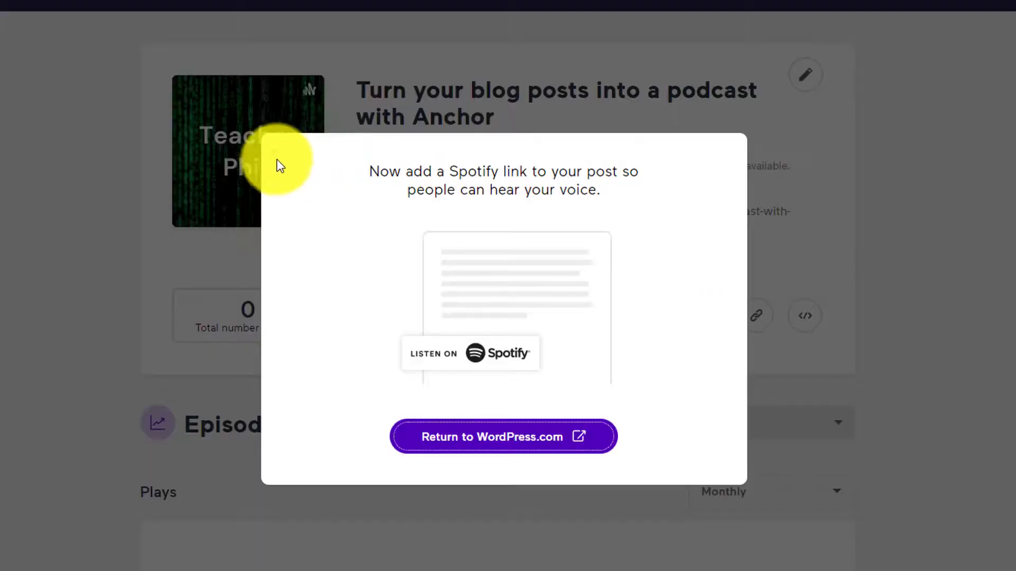
{"action": "left_click", "coordinate": [279, 154]}
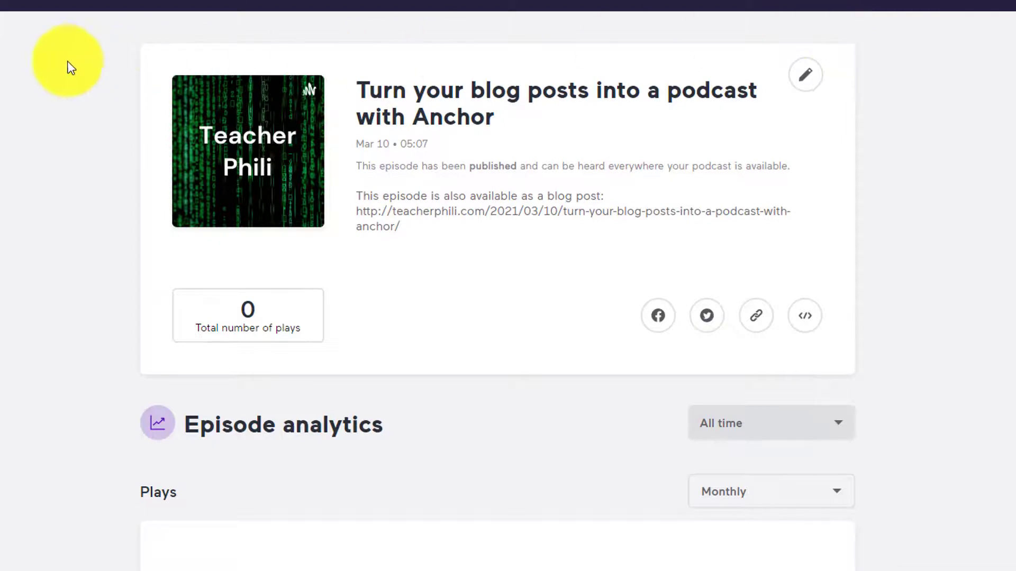
{"action": "left_click", "coordinate": [659, 323]}
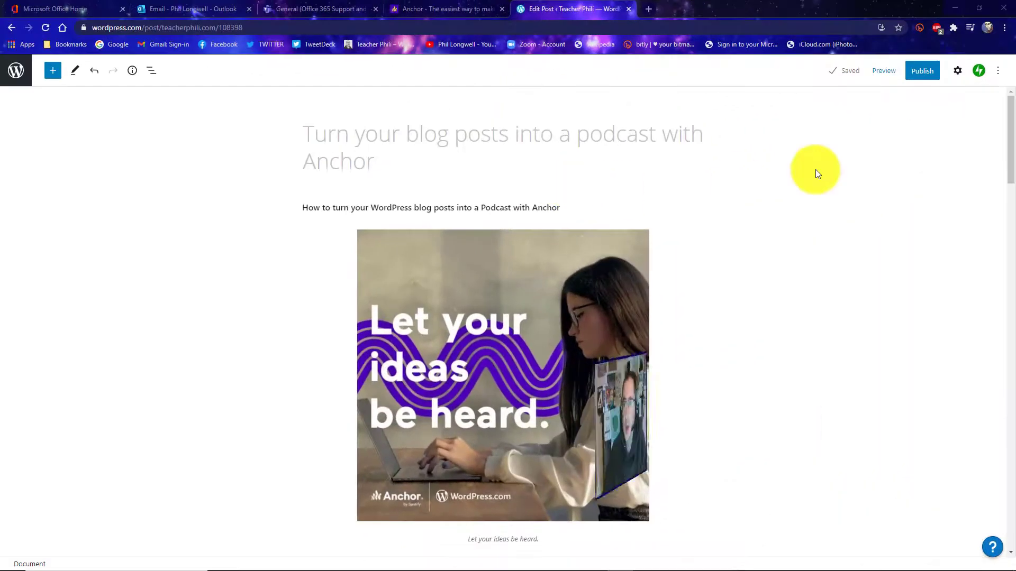
Add a new bold paragraph 'Click here to hear this blog post in audio form, created by Anchor.'.
{"action": "left_click_drag", "start_coordinate": [1010, 119], "coordinate": [1014, 293]}
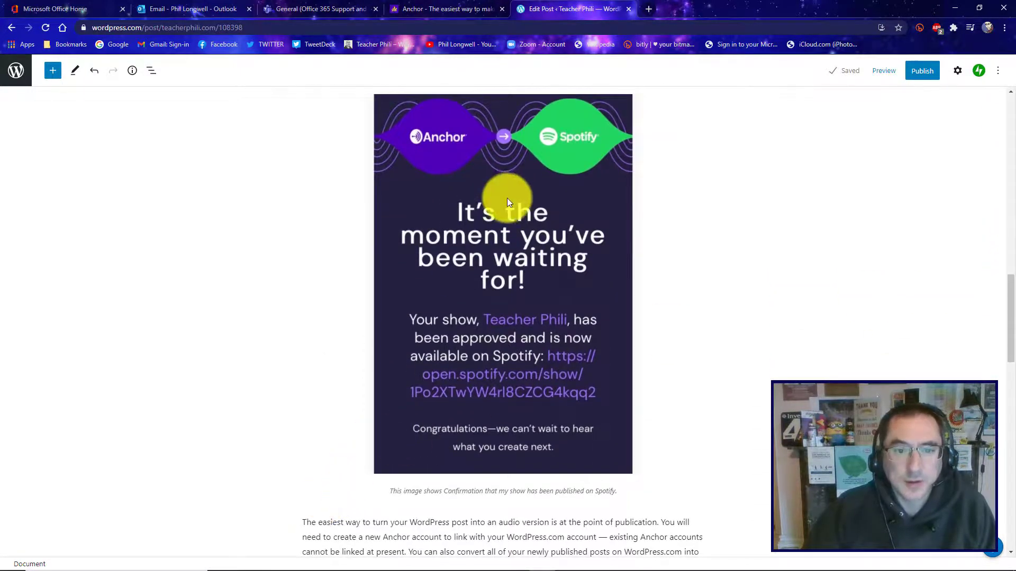
{"action": "scroll", "coordinate": [507, 201], "scroll_direction": "up", "scroll_amount": 4}
{"action": "left_click", "coordinate": [365, 279]}
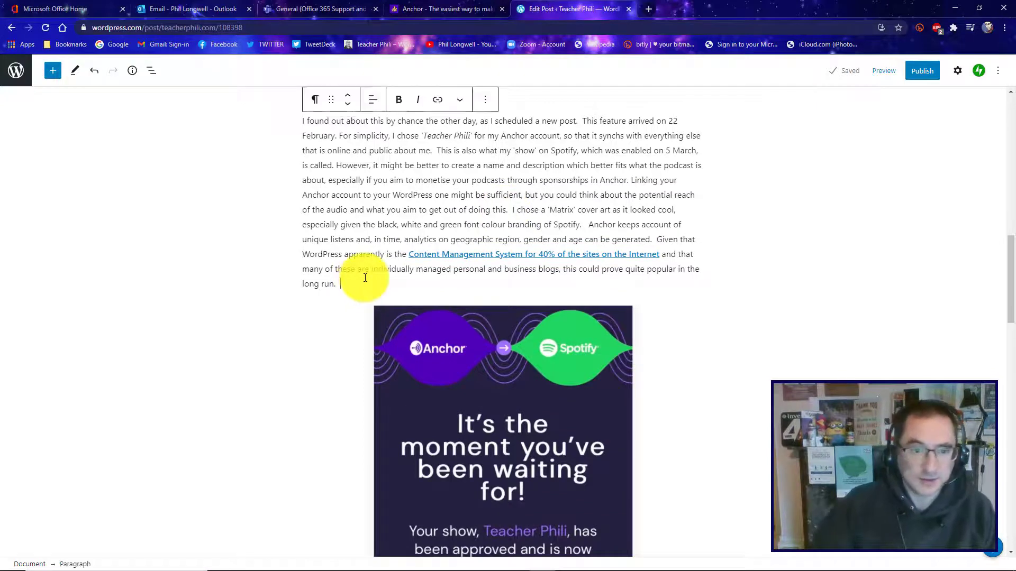
{"action": "key", "text": "Return"}
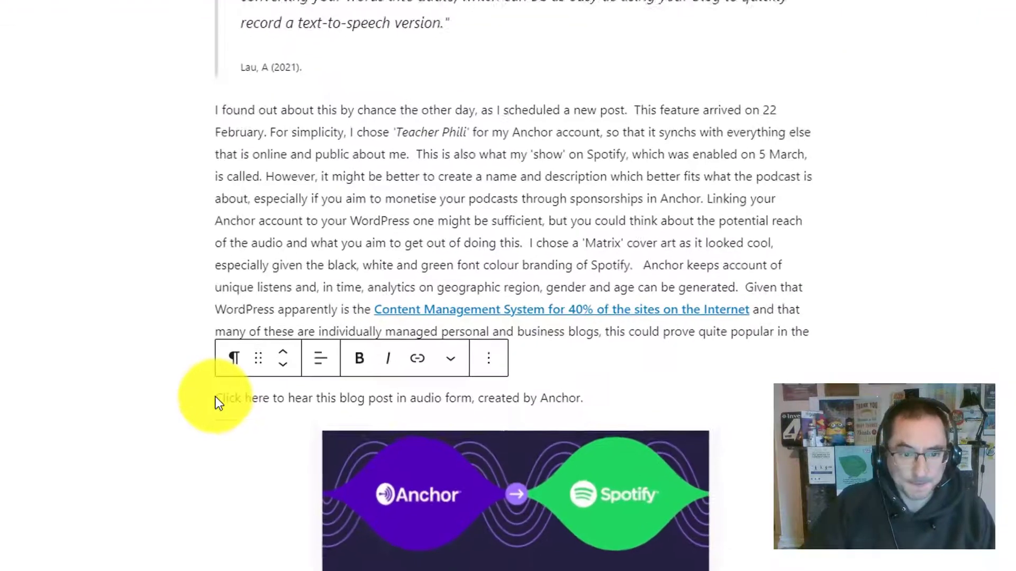
{"action": "left_click_drag", "start_coordinate": [217, 399], "coordinate": [594, 410]}
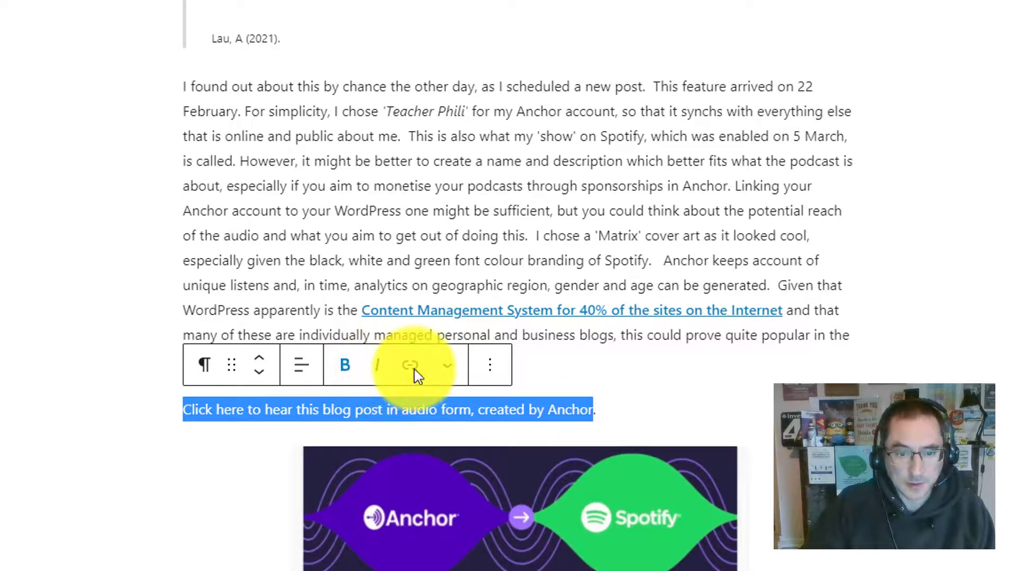
{"action": "key", "text": "ctrl+b"}
Link the sentence to the pasted Anchor episode URL, opening in a new tab.
{"action": "key", "text": "ctrl+k"}
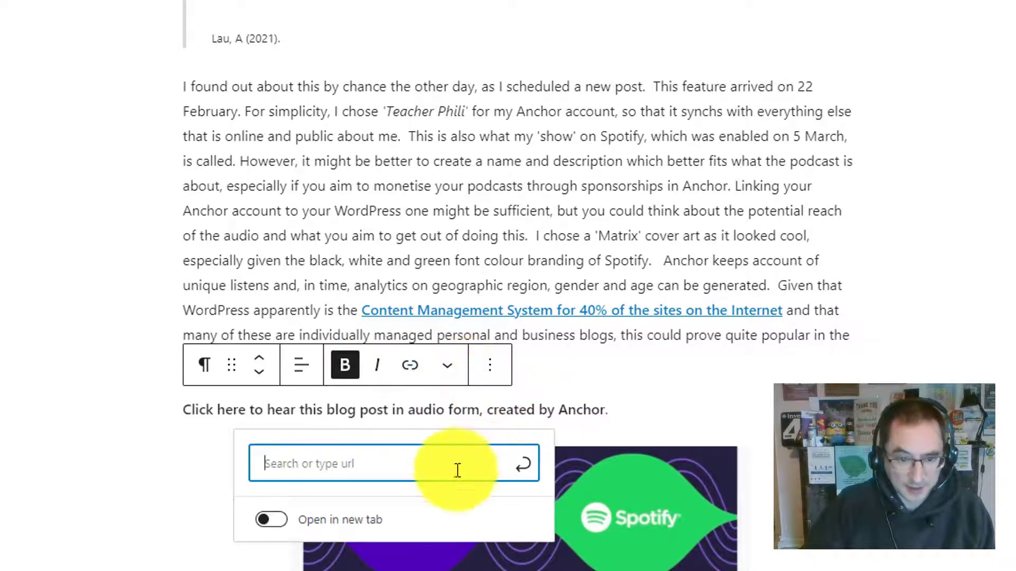
{"action": "key", "text": "ctrl+v"}
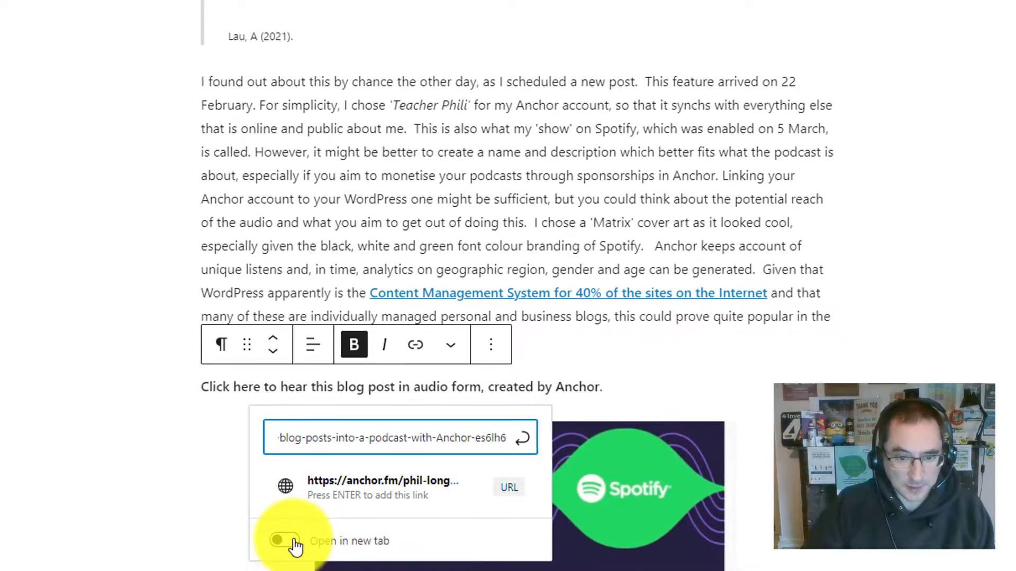
{"action": "left_click", "coordinate": [294, 546]}
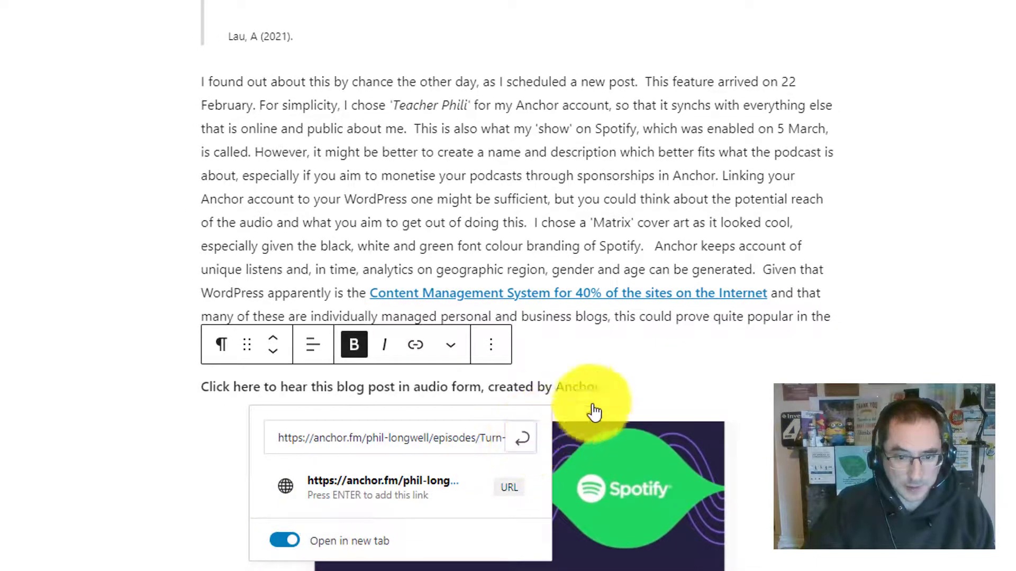
{"action": "key", "text": "Return"}
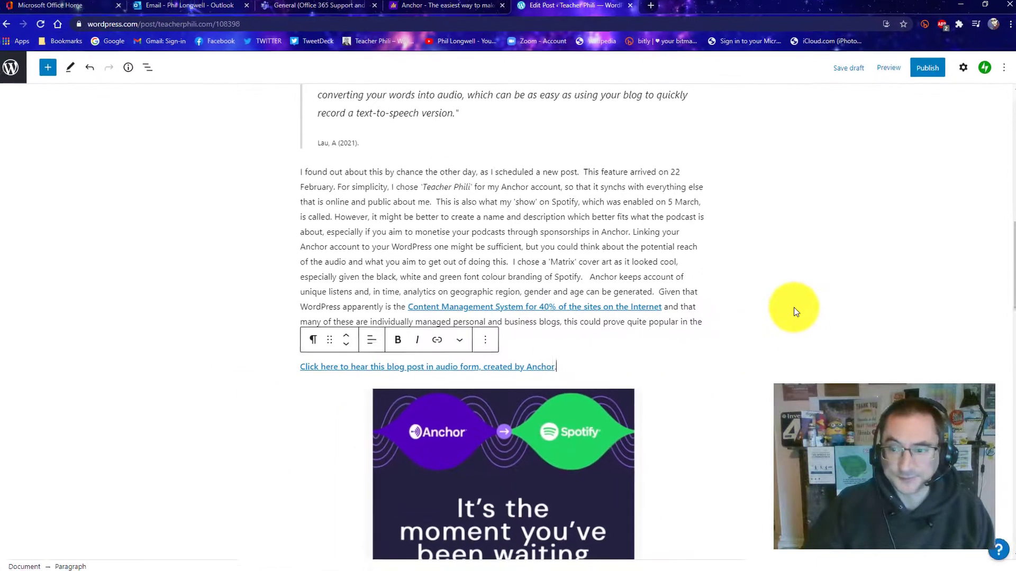
{"action": "scroll", "coordinate": [783, 307], "scroll_direction": "down", "scroll_amount": 1}
{"action": "scroll", "coordinate": [773, 309], "scroll_direction": "down", "scroll_amount": 1}
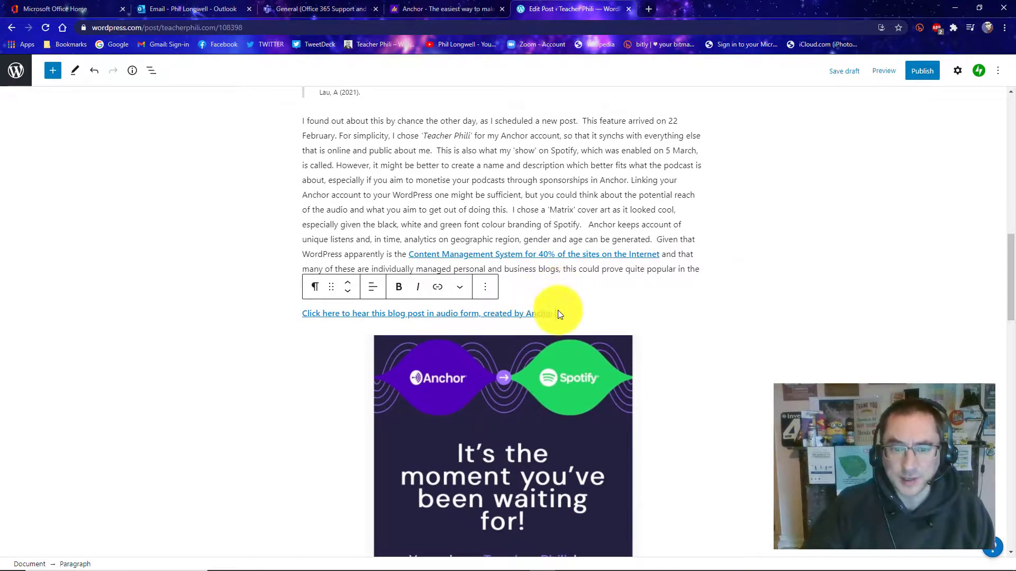
{"action": "left_click_drag", "start_coordinate": [1010, 249], "coordinate": [1011, 280]}
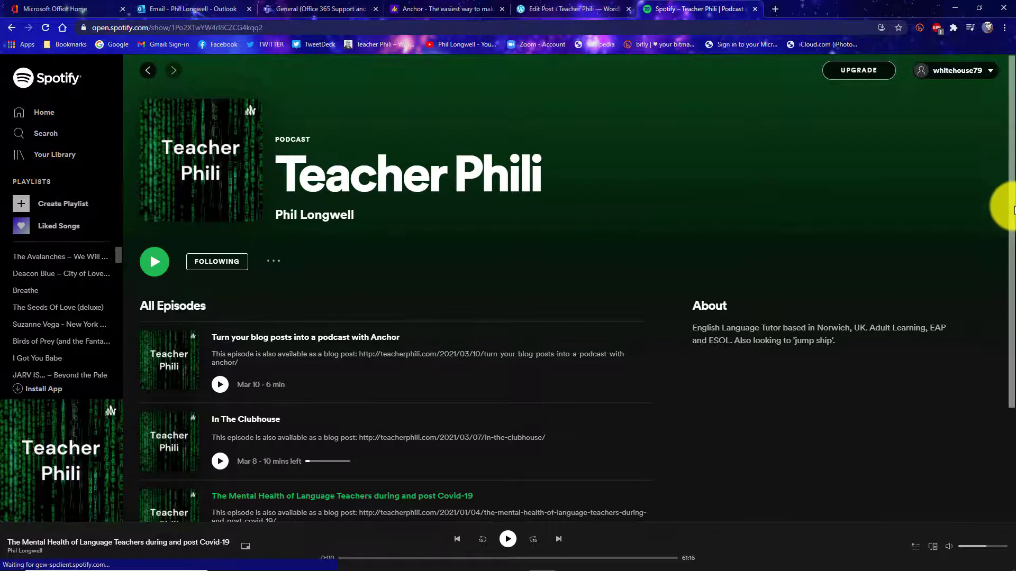
Scroll down the Spotify show page toward the new episode.
{"action": "scroll", "coordinate": [1013, 209], "scroll_direction": "down", "scroll_amount": 1}
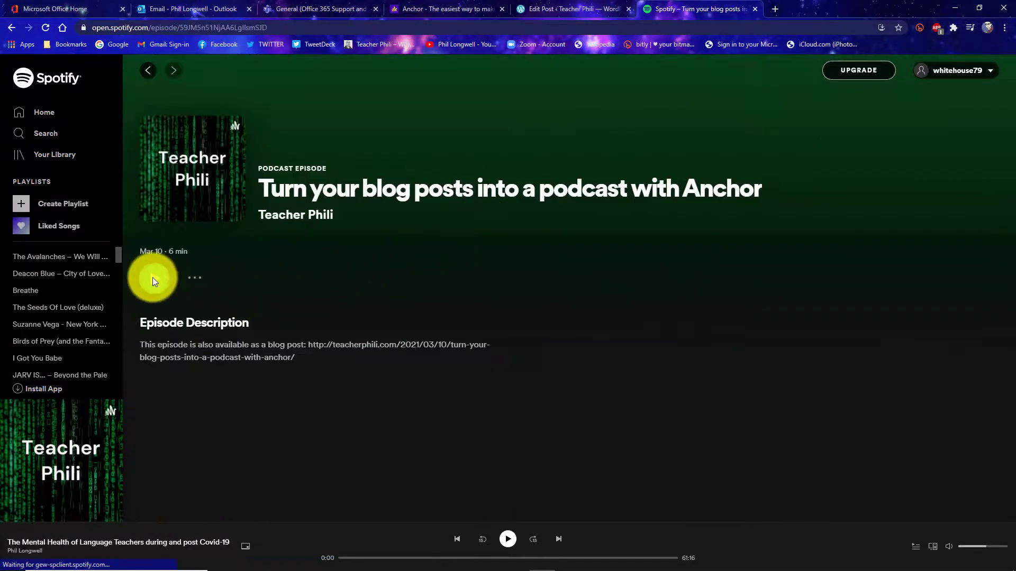